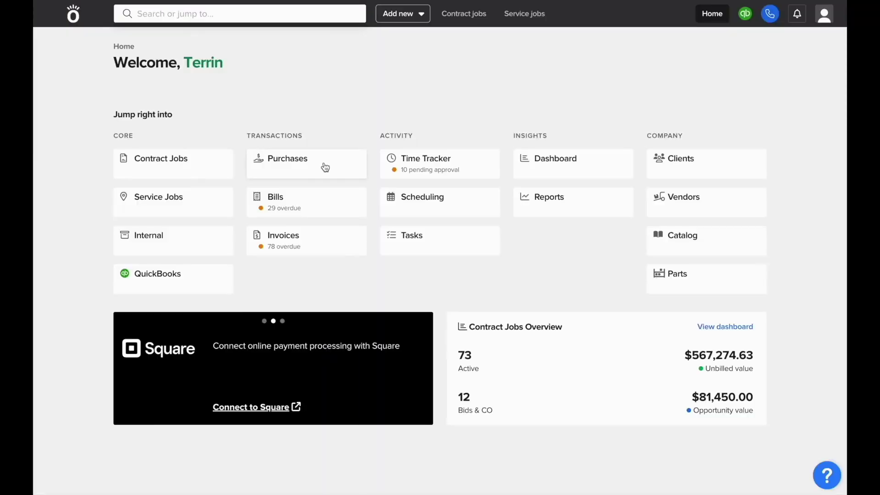
Go to Purchases from Home, then collapse and re-expand the My Purchases list
left_click(325, 168)
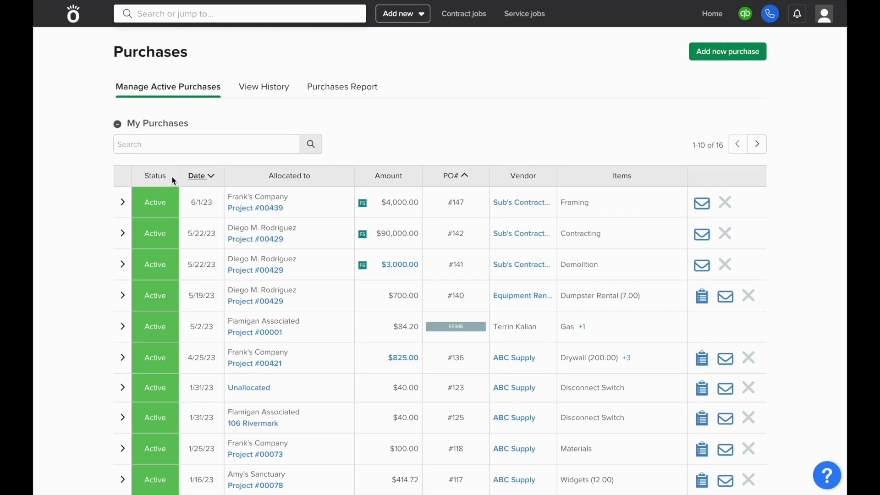
left_click(116, 126)
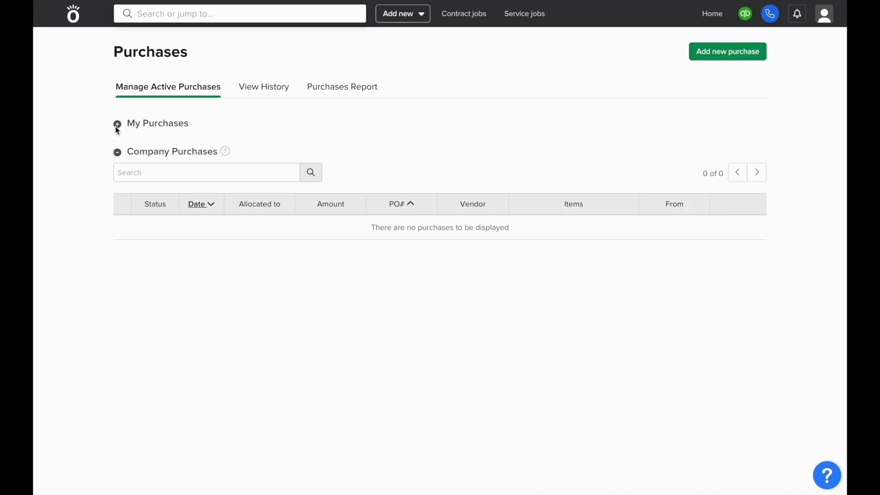
left_click(117, 126)
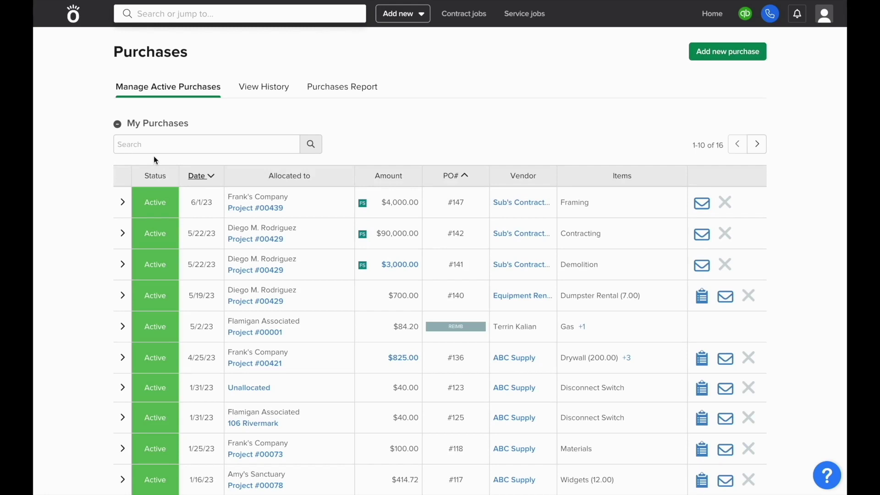
left_click(124, 203)
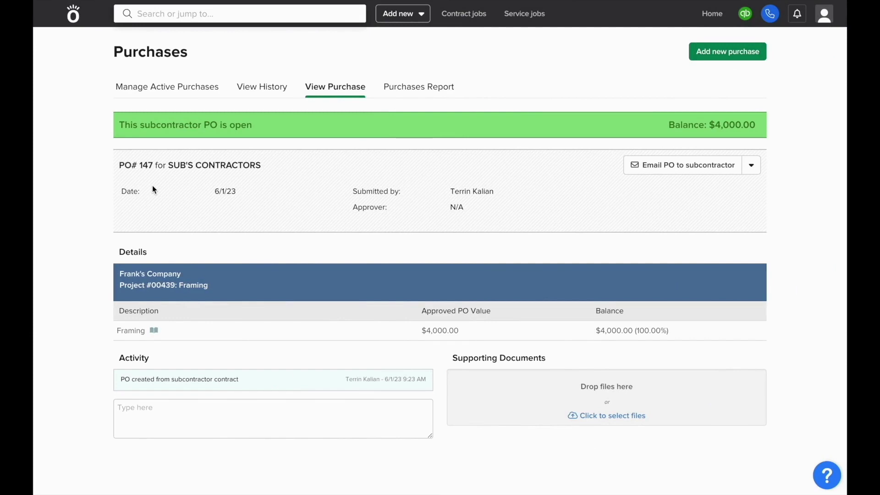
left_click(632, 173)
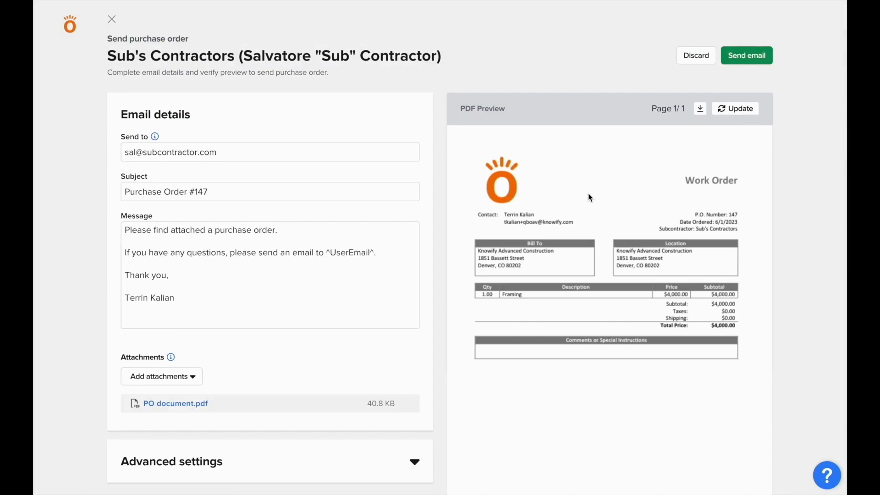
left_click(111, 22)
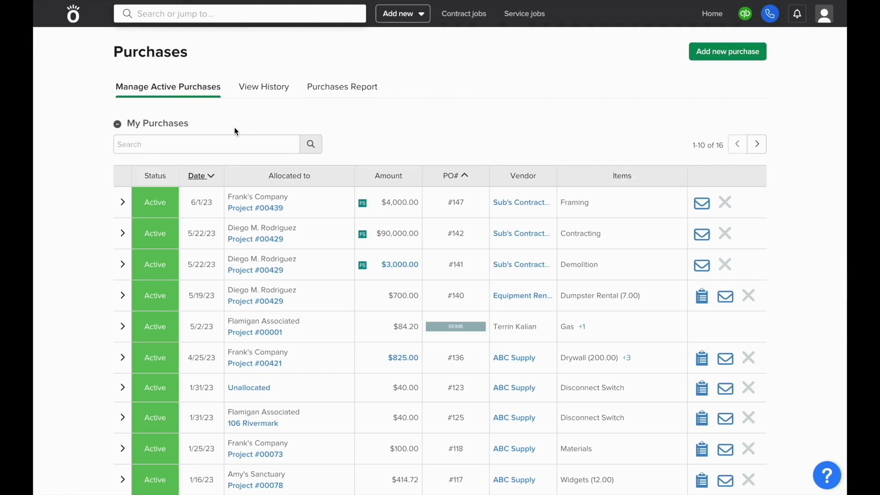
Begin a new purchase kept as Purchase Order and search vendors for 'home'
left_click(704, 52)
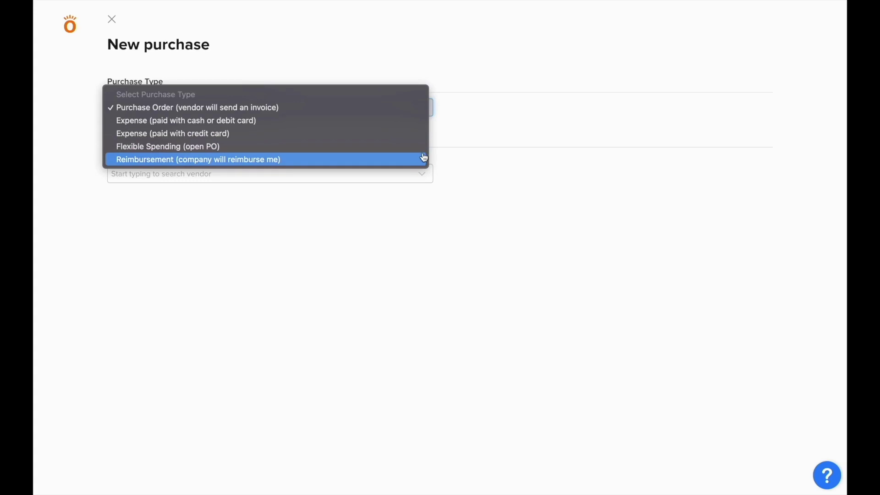
left_click(454, 165)
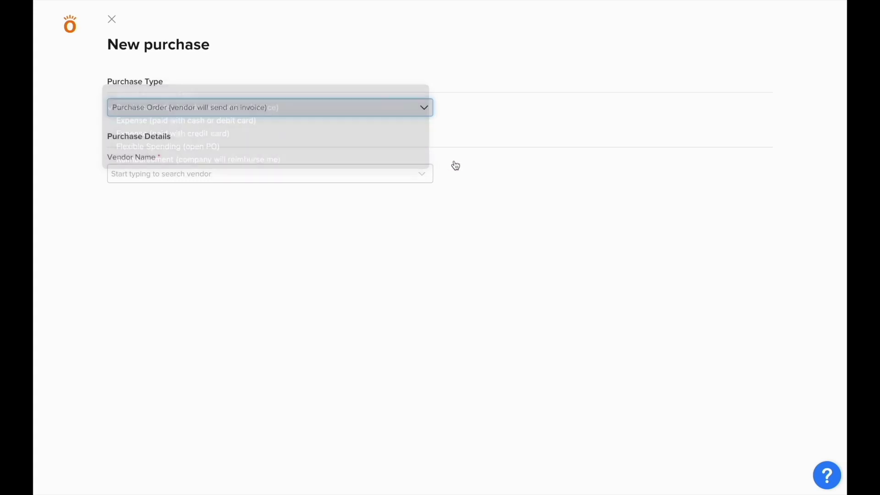
left_click(367, 177)
type("home")
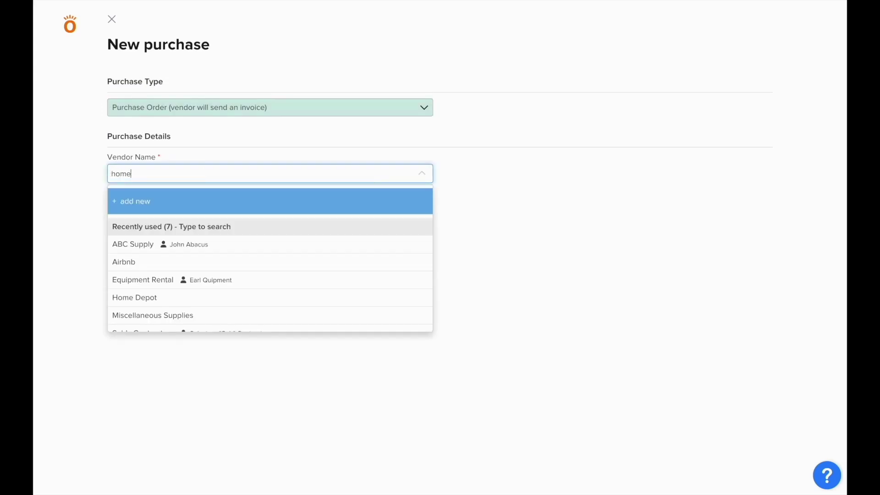
Select Home Depot as vendor and describe the first item as 'Materials'
left_click(273, 226)
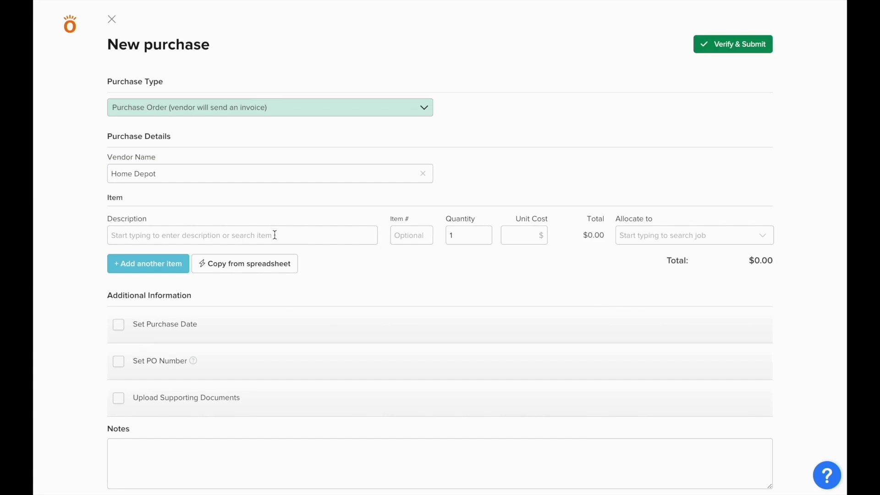
left_click(275, 235)
type("Matetr")
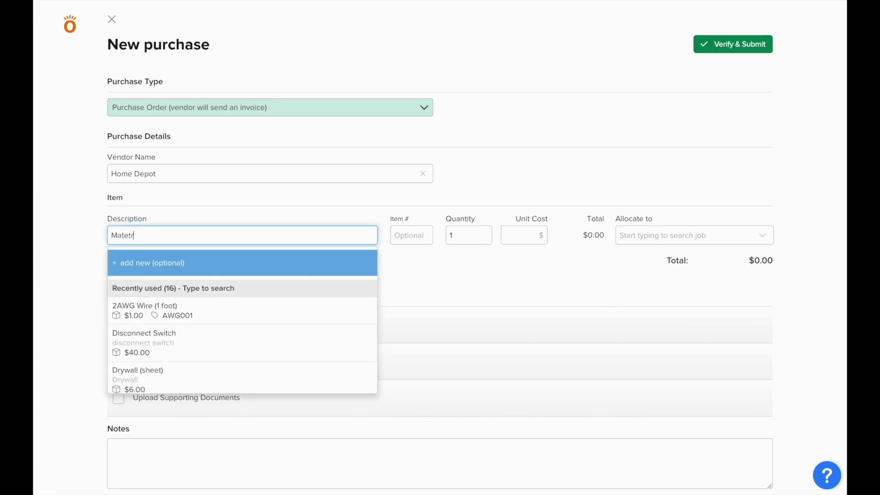
key("BackSpace")
key("BackSpace")
type("rials")
key("Tab")
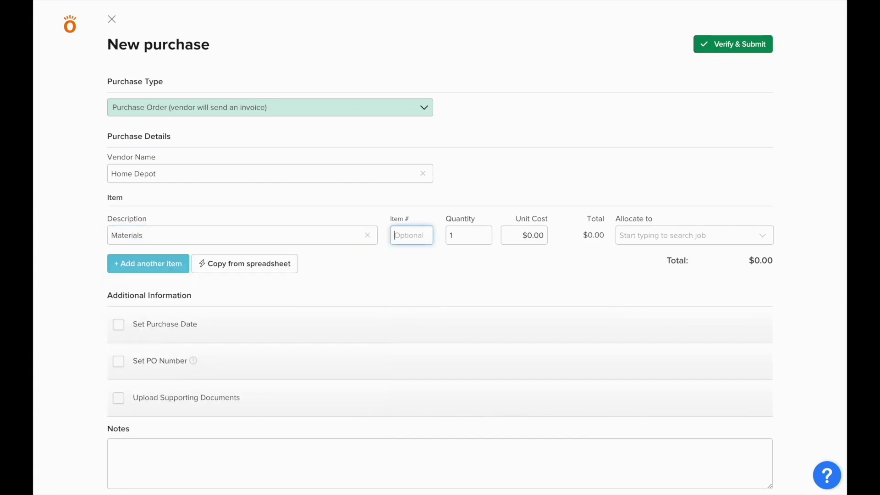
Set the item to quantity 1 at $1,000 unit cost, allocated to Project #00437 Demolition
key("Tab")
type("100")
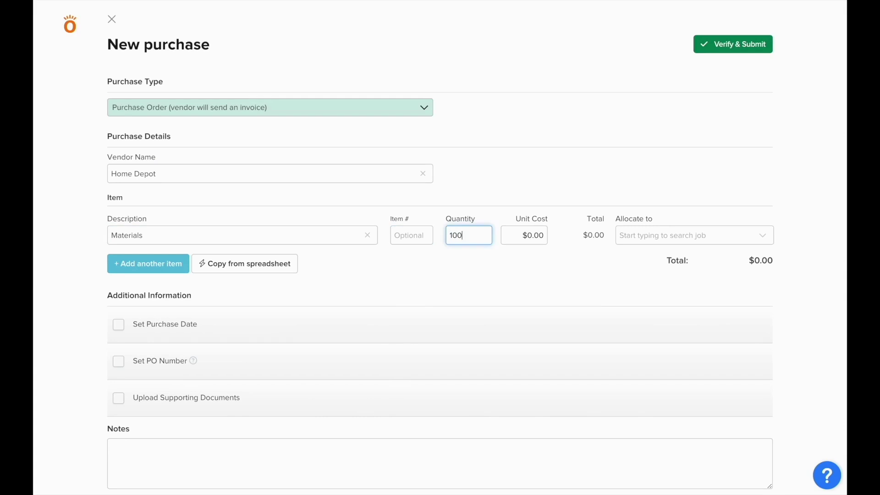
key("Tab")
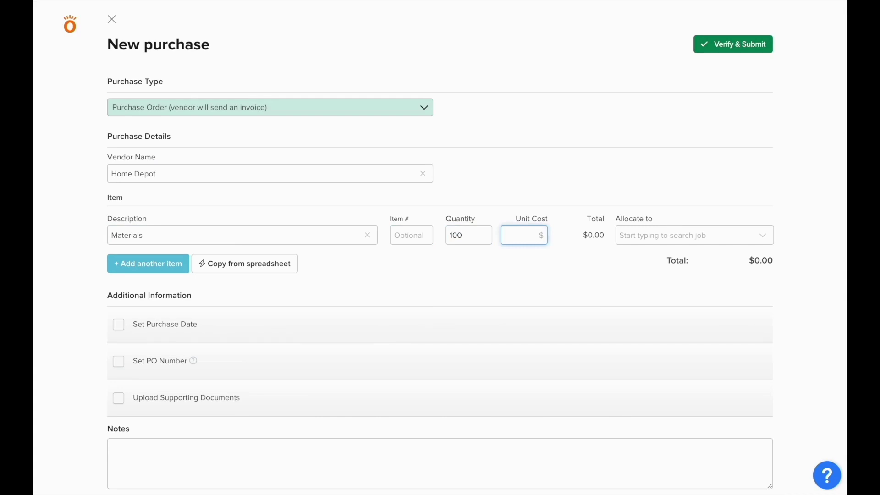
key("shift+Tab")
type("1")
key("Tab")
type("1000")
key("Tab")
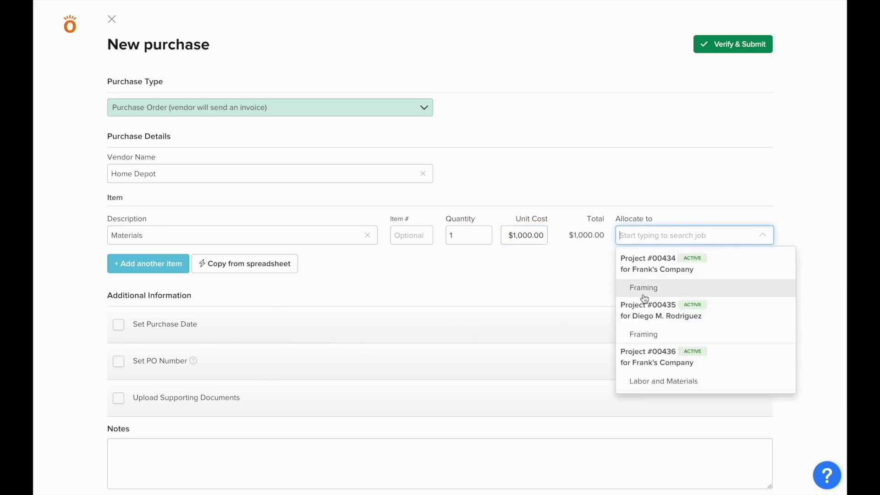
type("437")
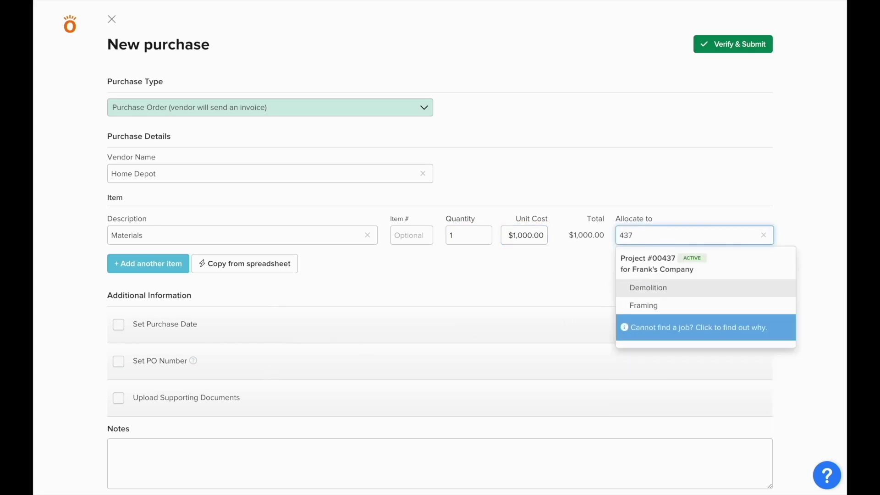
left_click(664, 289)
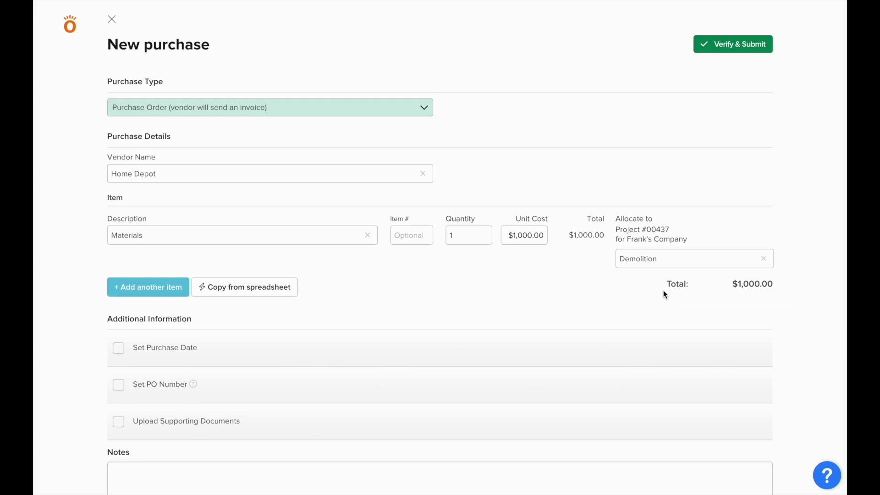
Add a second line 'Other Materials' with quantity 2 at $500.00 each
left_click(186, 289)
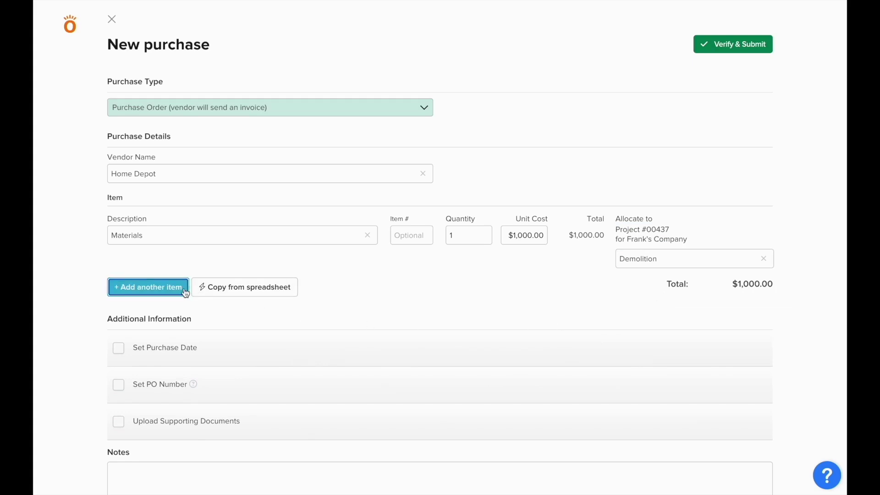
left_click(188, 193)
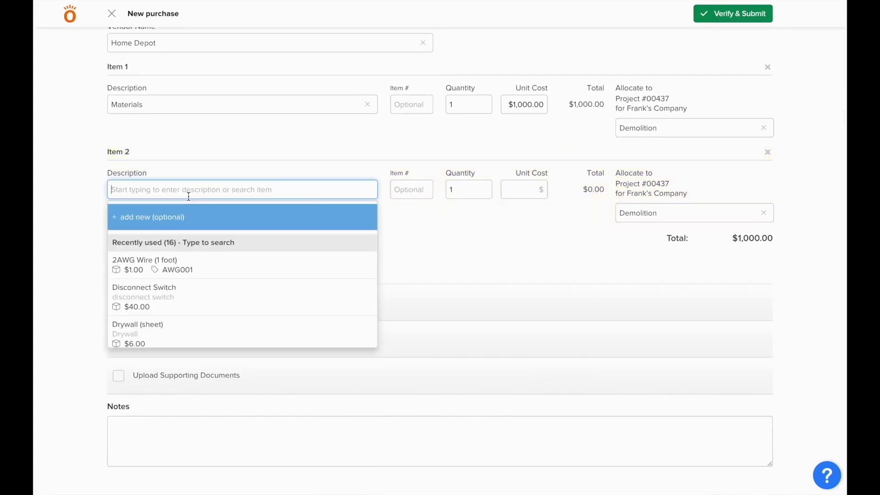
type("Other Materials")
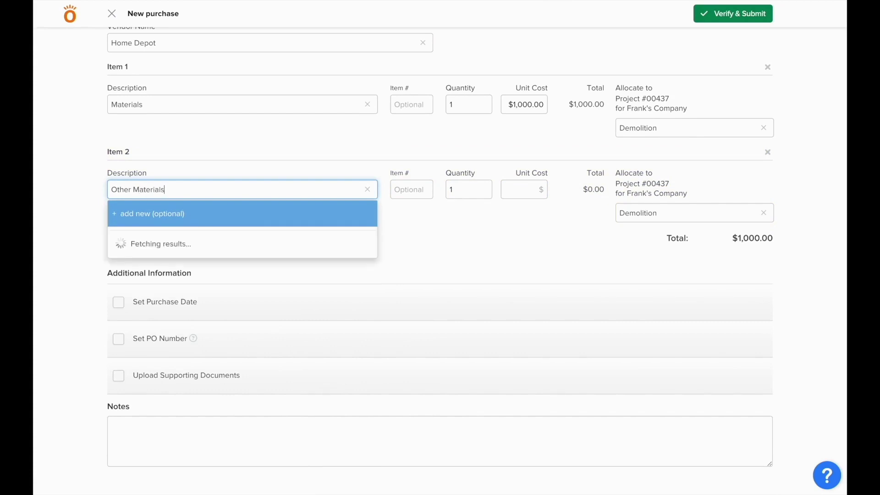
key("Tab")
key("Tab")
type("2")
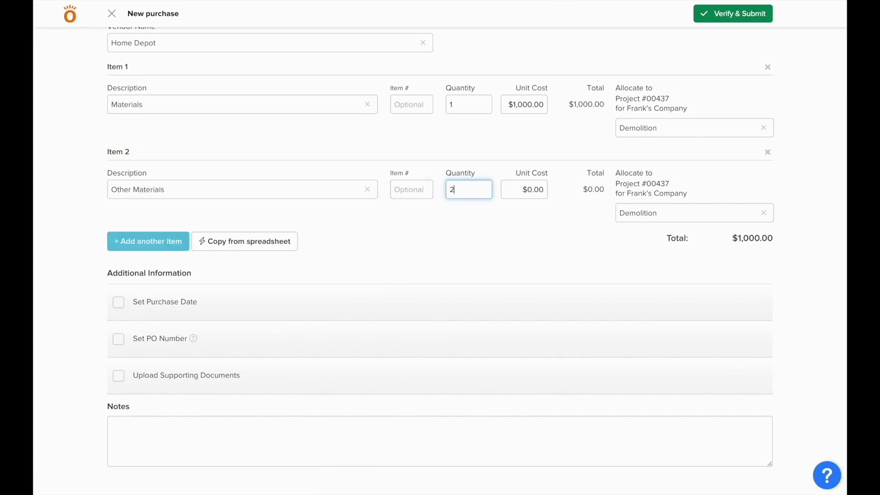
key("Tab")
type("5000")
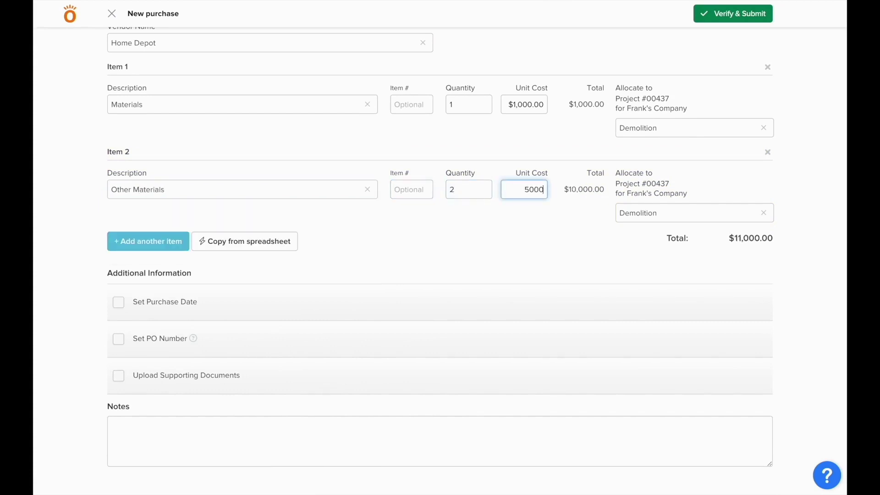
key("BackSpace")
left_click(324, 232)
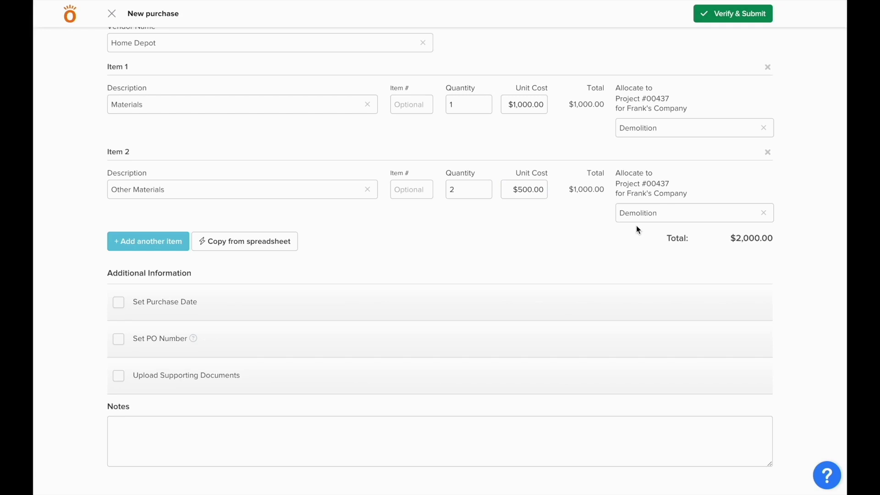
Reallocate the second line to Project #00437 Framing
left_click(655, 216)
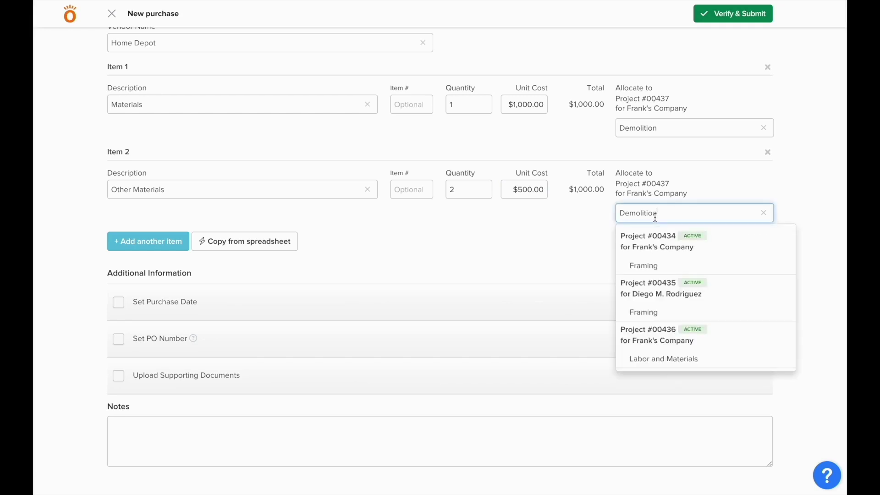
key("BackSpace")
type("437")
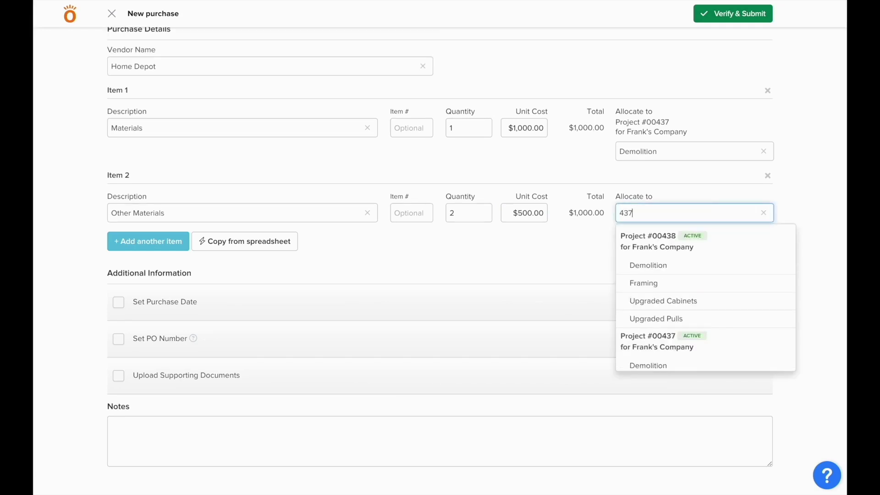
left_click(660, 286)
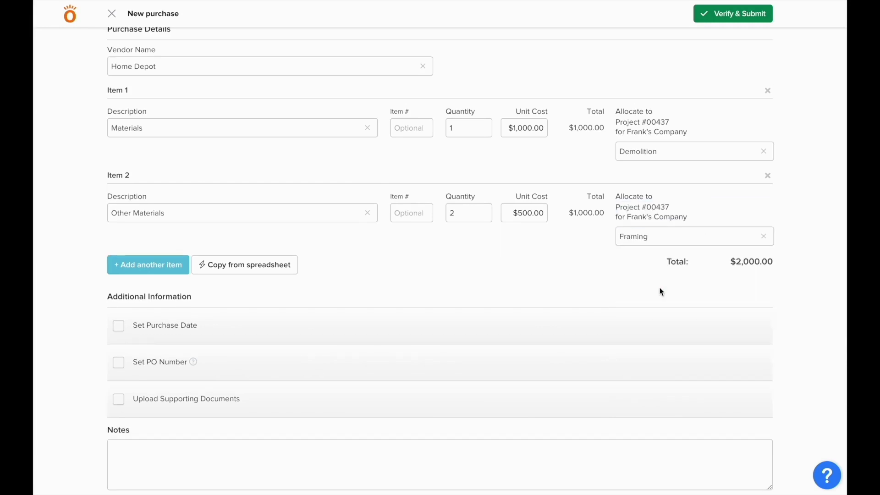
Set date 06/02/23 and PO number 148, verify it's unused, and allow document uploads
left_click(119, 327)
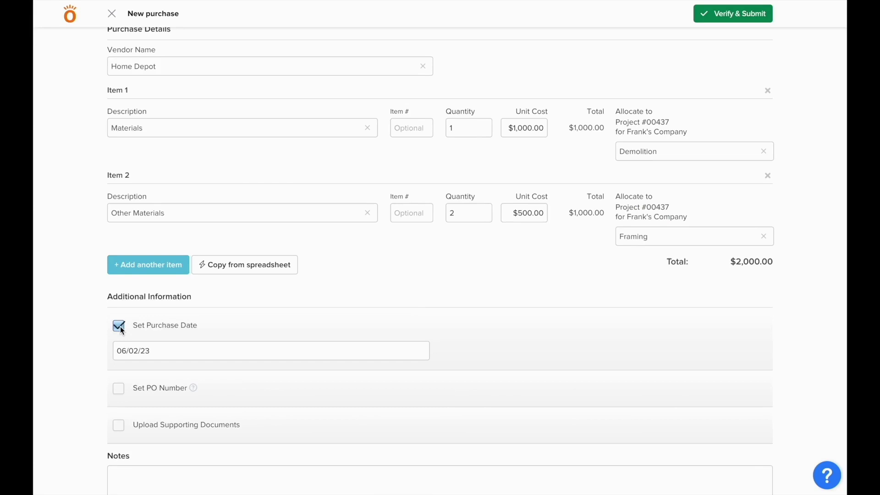
left_click(119, 389)
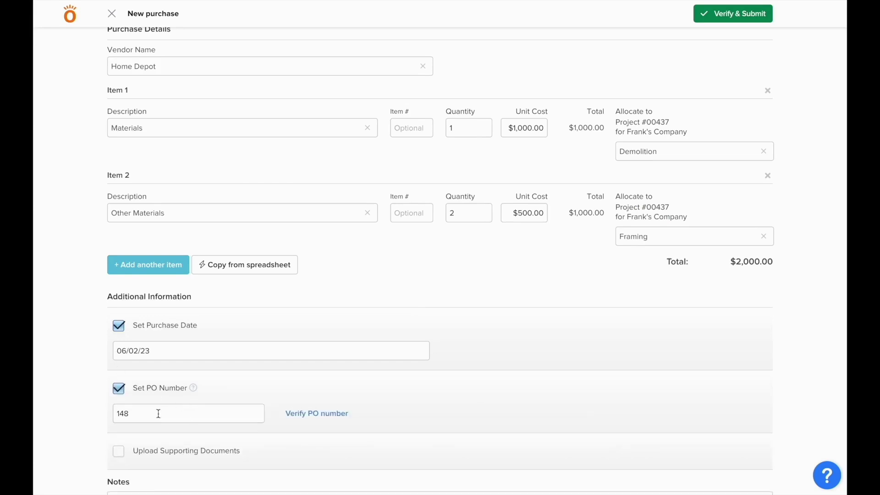
left_click(305, 413)
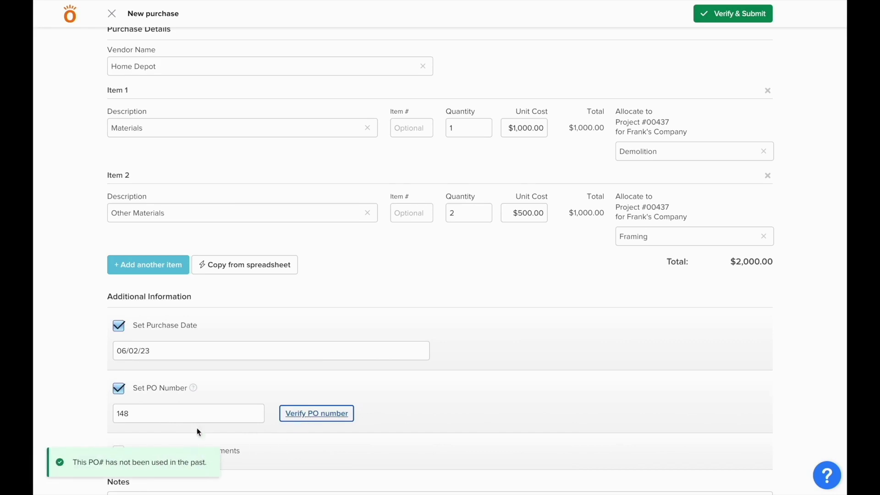
scroll(197, 428, "down", 2)
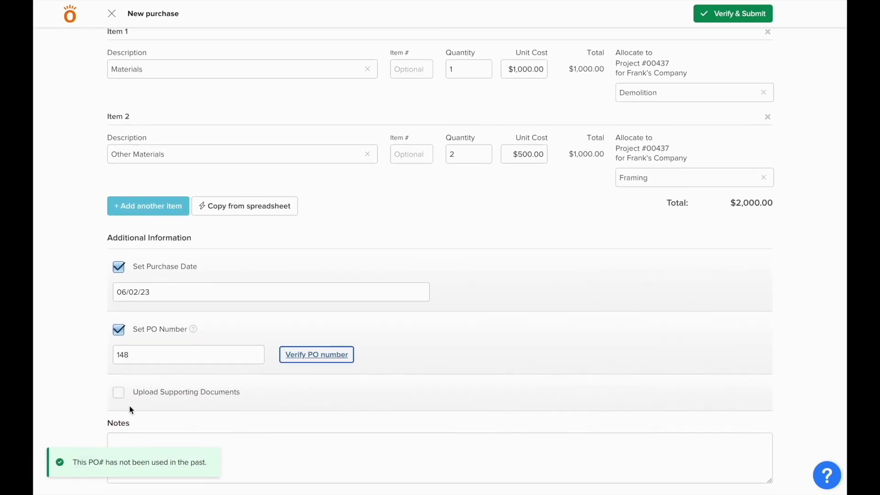
left_click(119, 393)
scroll(119, 396, "down", 2)
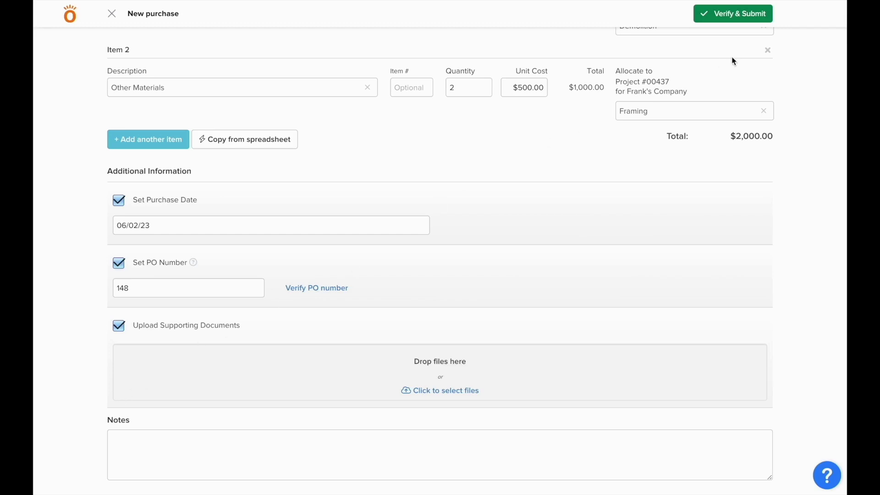
Submit the purchase as PO 148 and open the 'Purchase Order #148' email with PO document.pdf
left_click(731, 21)
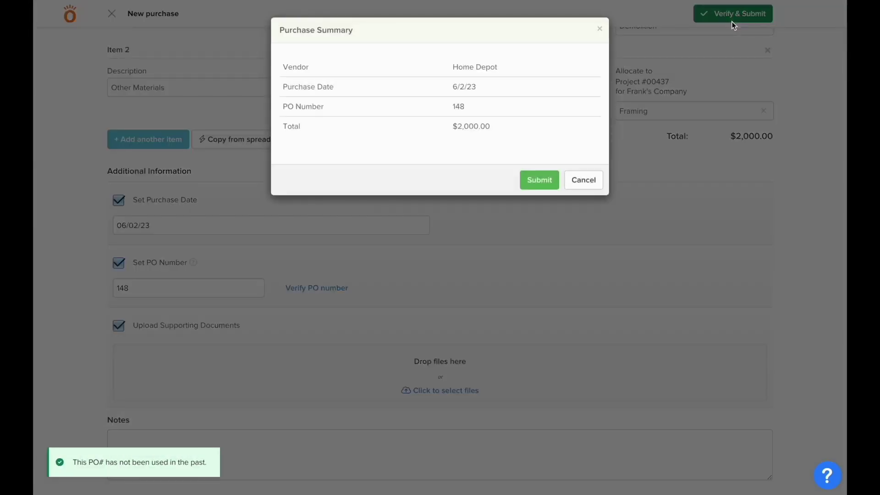
left_click(539, 179)
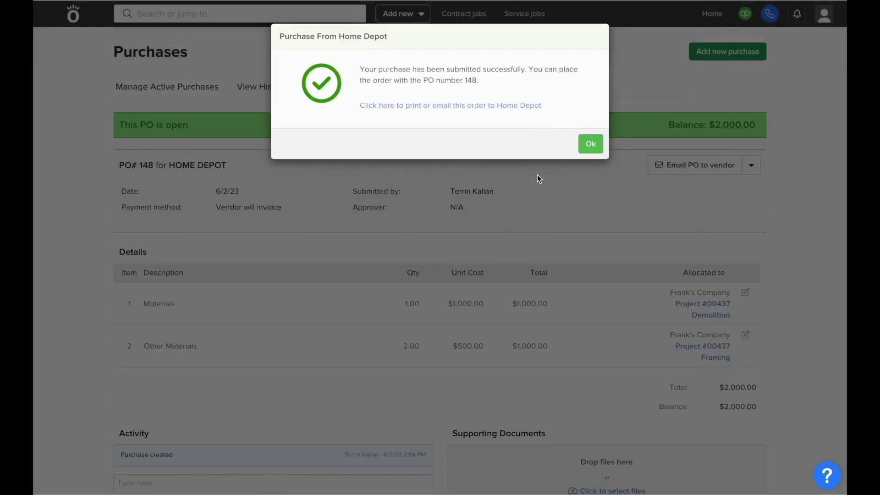
left_click(476, 109)
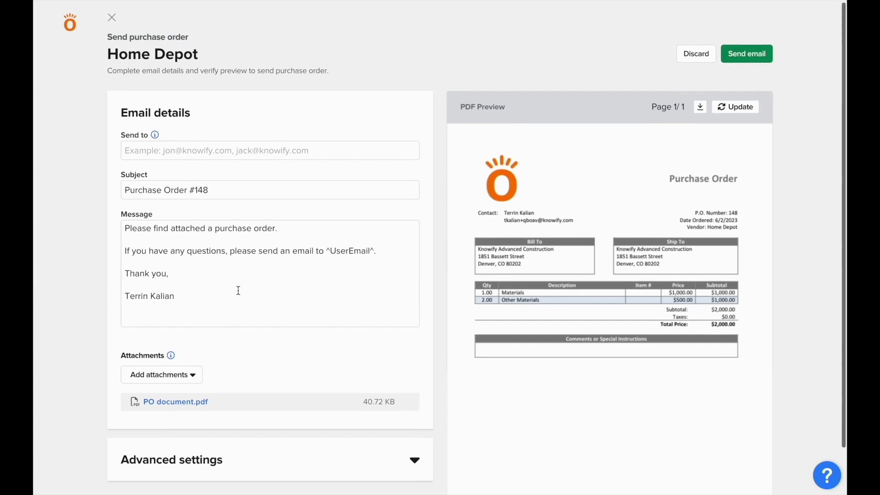
Enable Include Additional Information and add a delivery note asking for a named contact
scroll(243, 289, "down", 2)
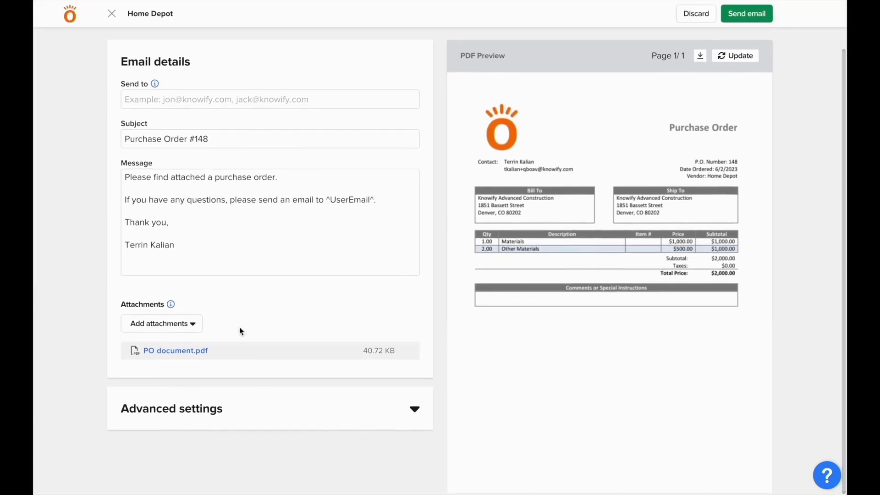
left_click(246, 407)
scroll(246, 407, "down", 4)
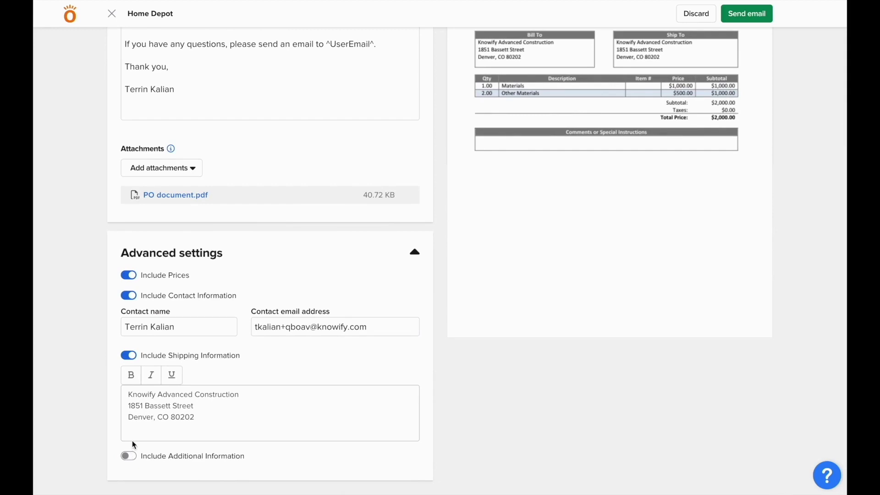
left_click(128, 455)
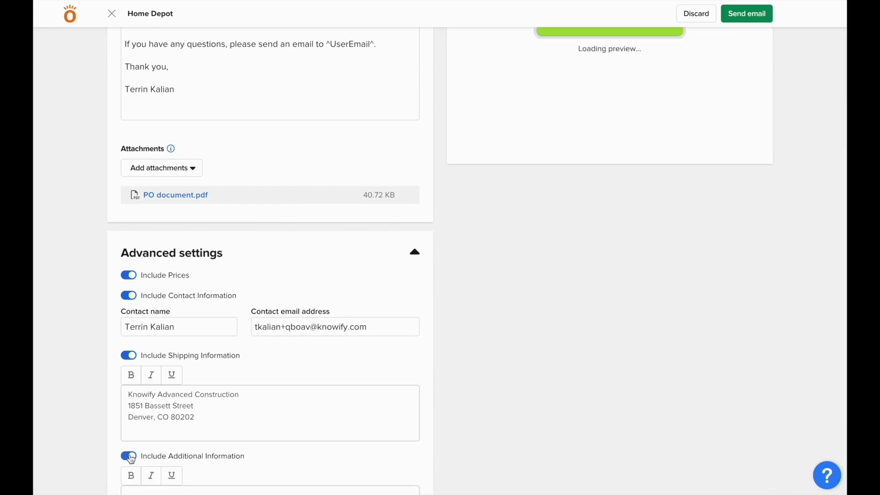
scroll(131, 458, "down", 1)
left_click(134, 457)
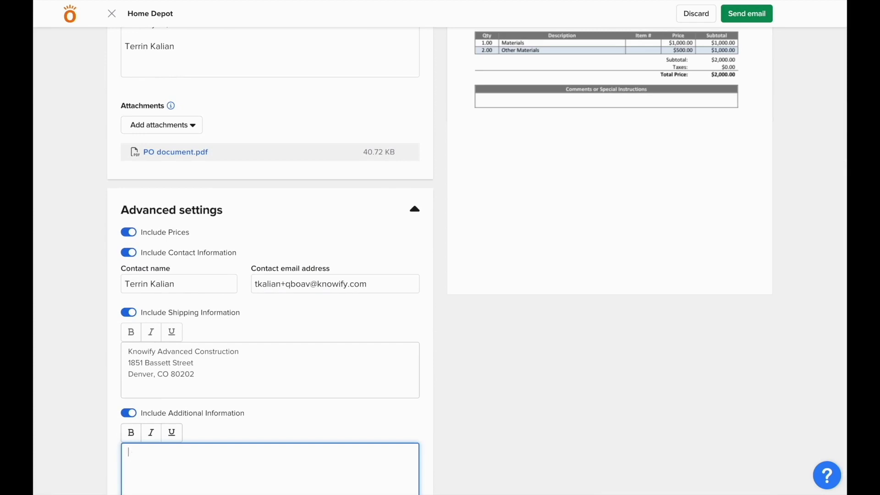
type("please ask for carl when delivering ")
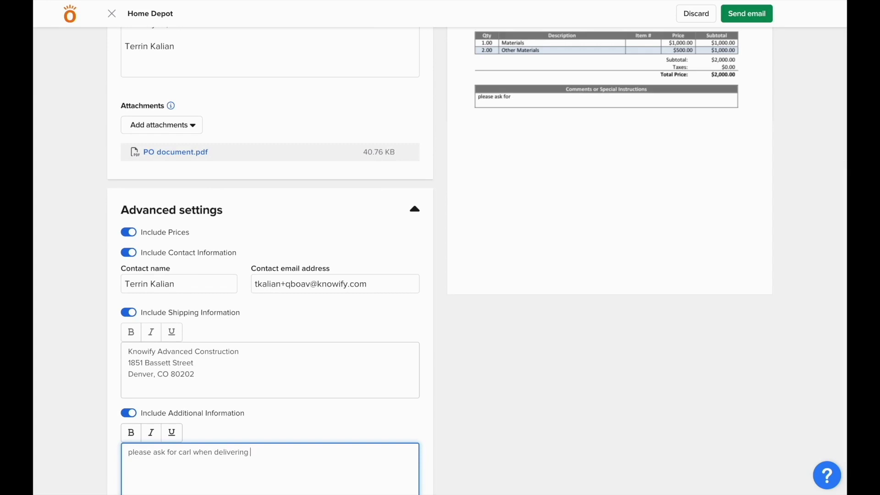
type("materials")
scroll(337, 256, "up", 3)
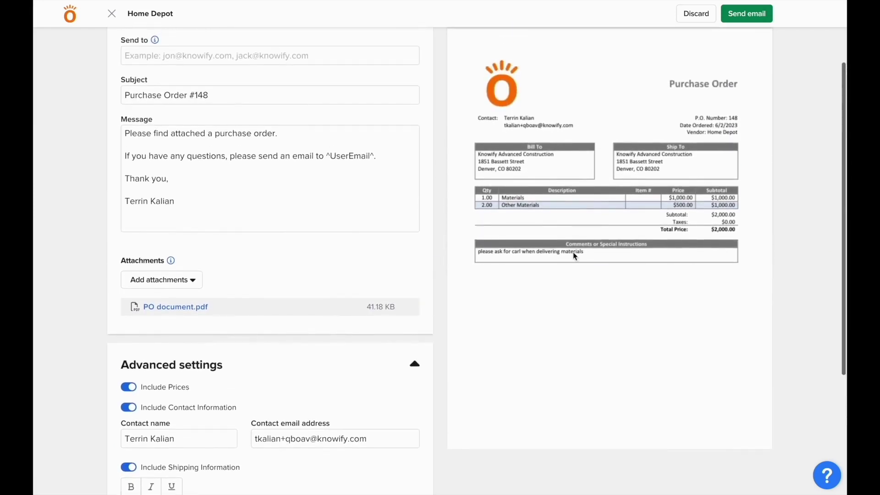
scroll(547, 274, "up", 2)
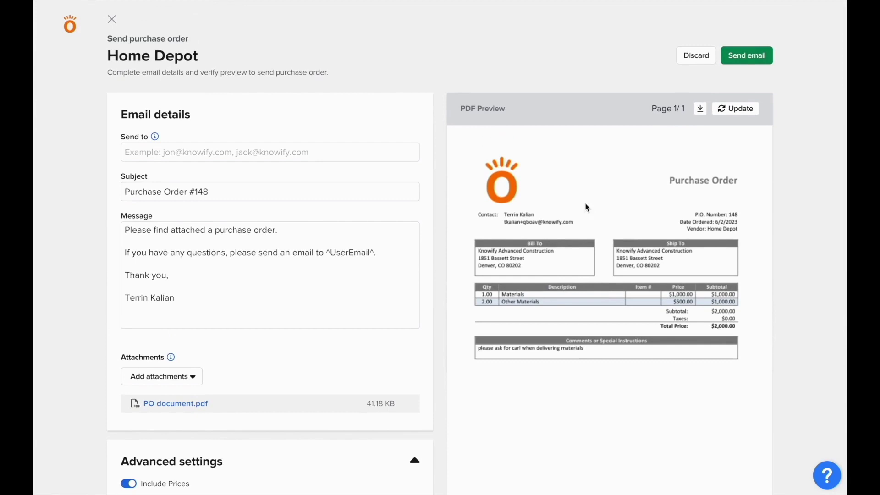
Discard the PO email and submit a $2,000.00 bill for PO 148 to QuickBooks
left_click(694, 59)
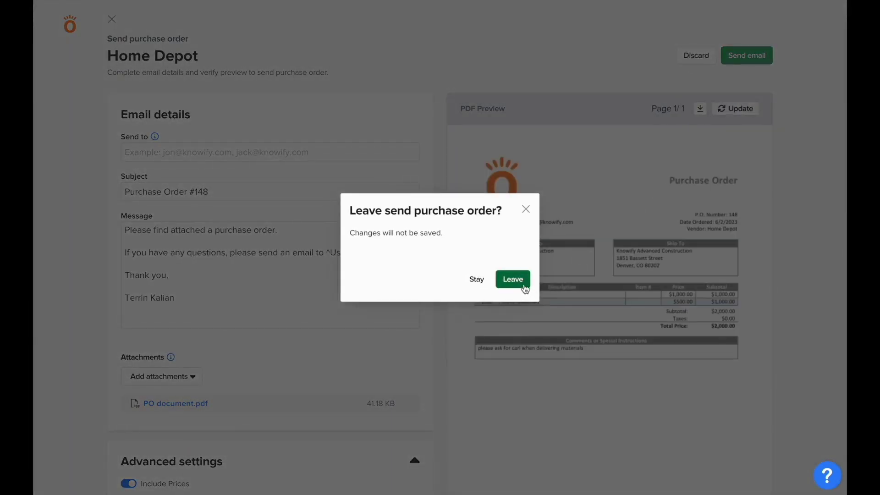
left_click(525, 286)
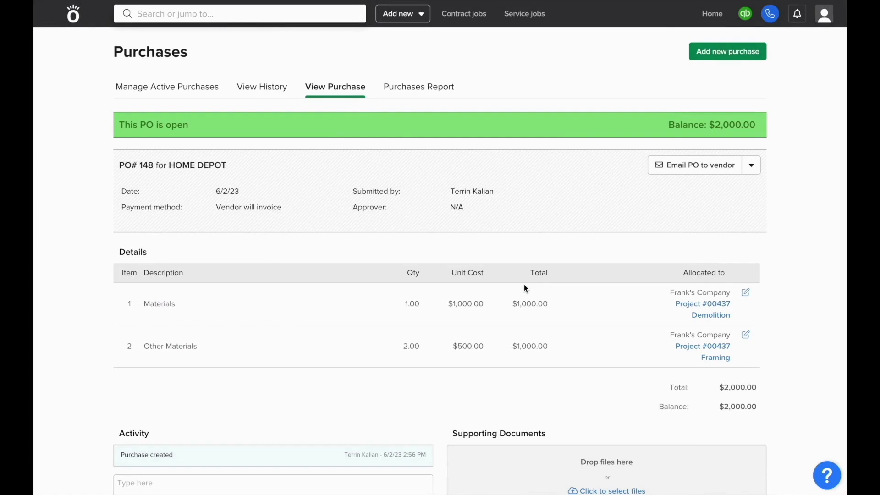
left_click(751, 164)
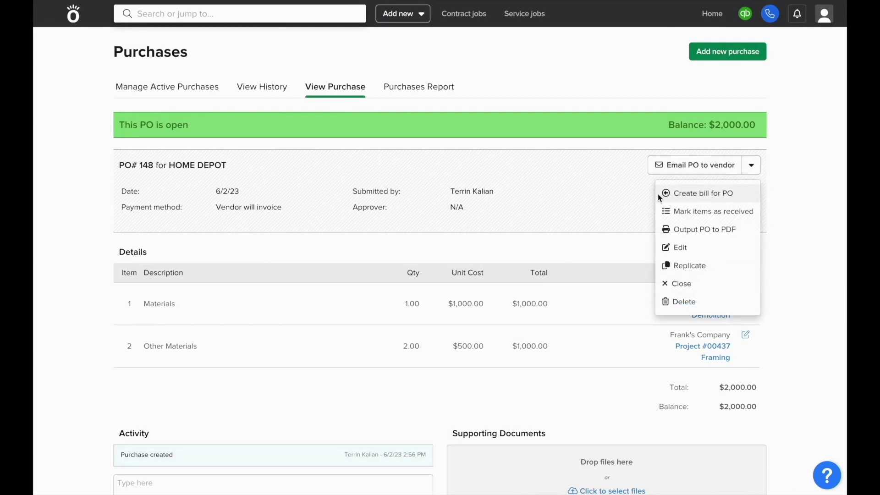
left_click(702, 193)
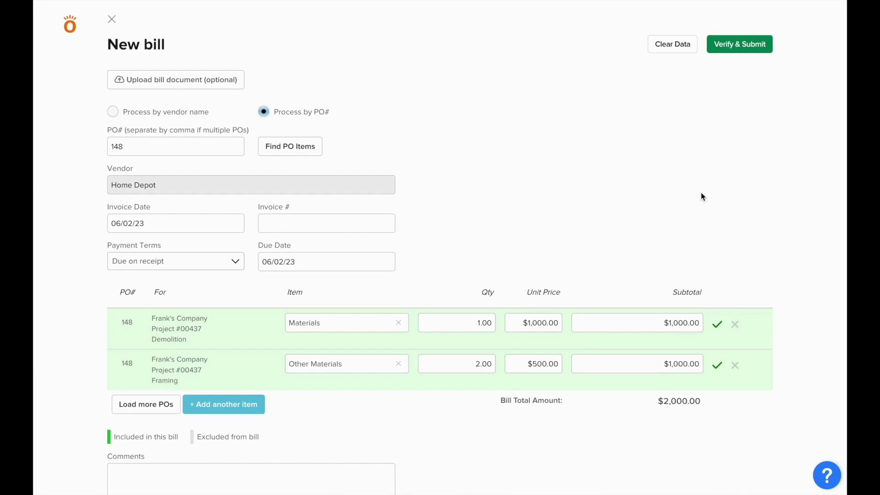
left_click(729, 50)
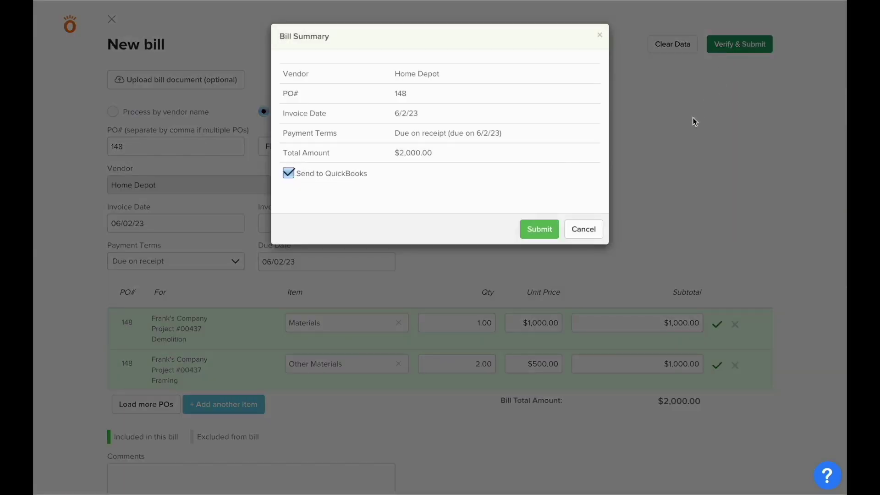
left_click(549, 230)
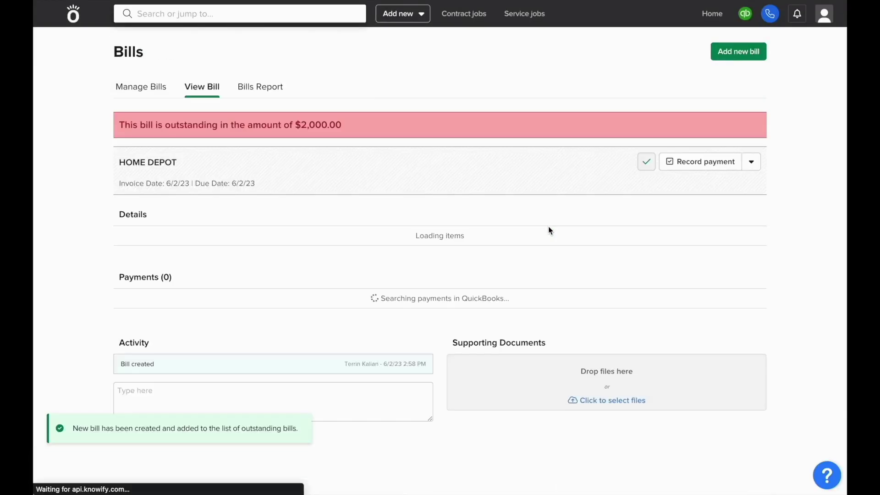
scroll(549, 229, "down", 3)
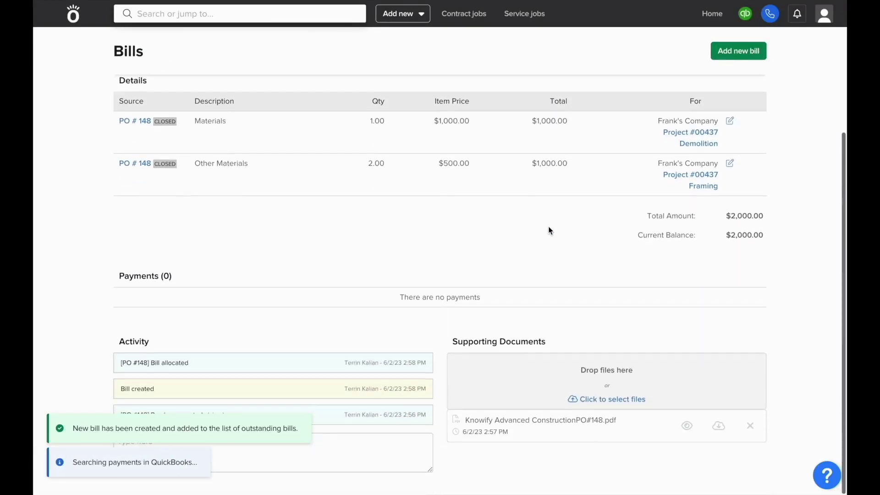
scroll(549, 230, "up", 3)
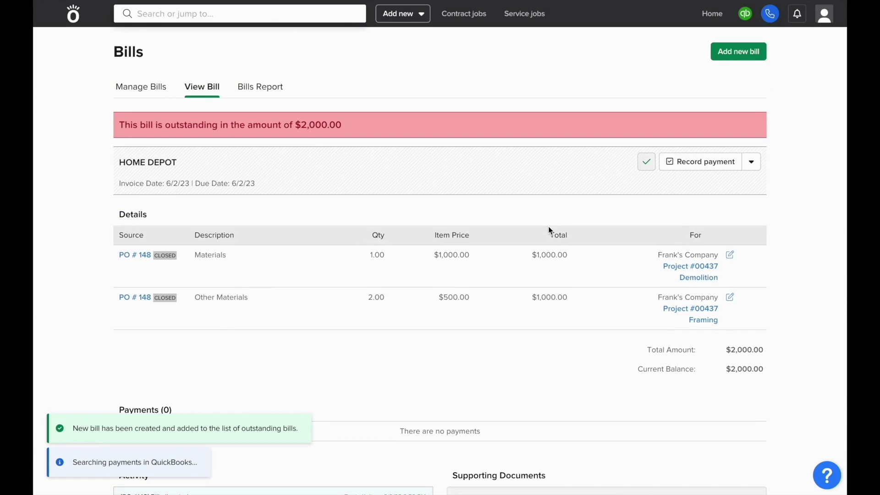
left_click(135, 255)
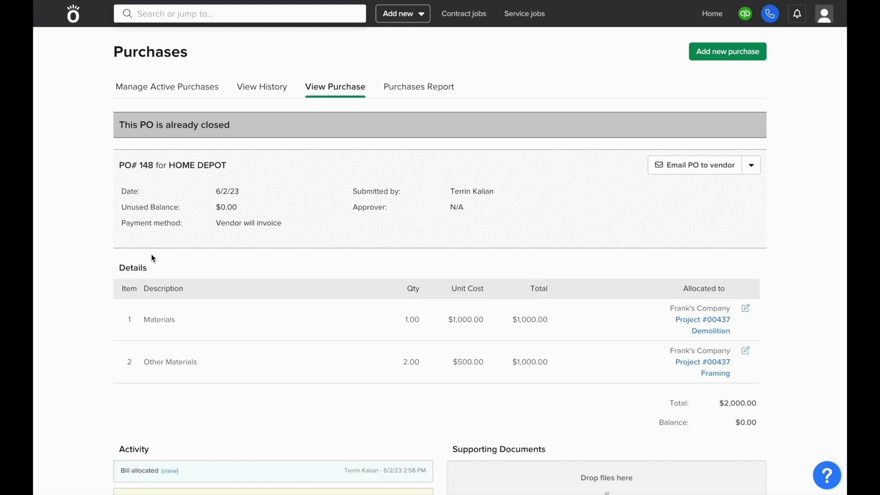
left_click(752, 165)
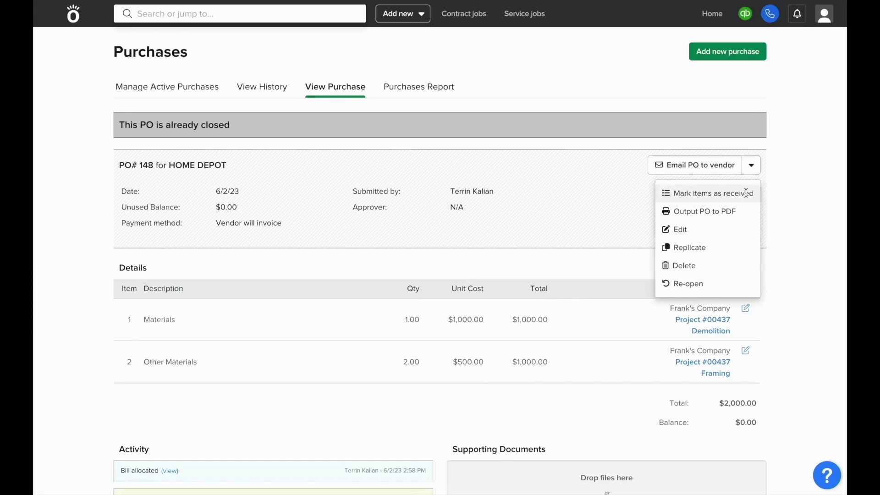
left_click(713, 193)
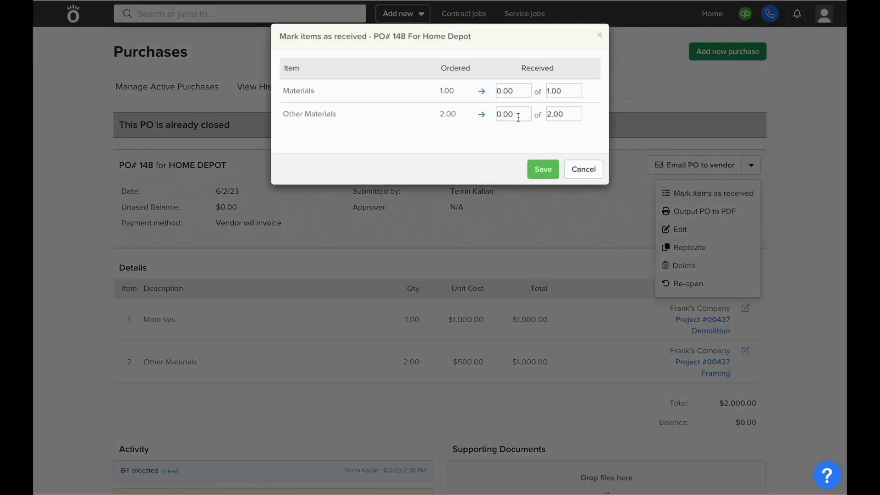
left_click(481, 91)
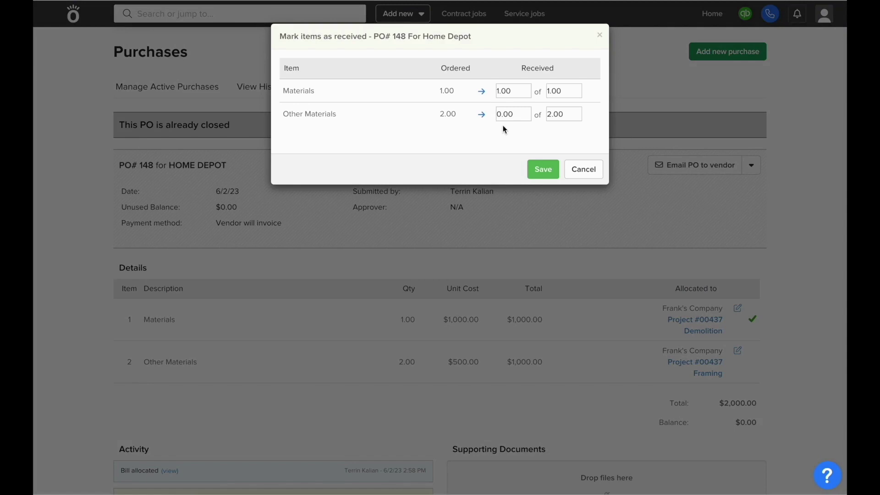
left_click(542, 169)
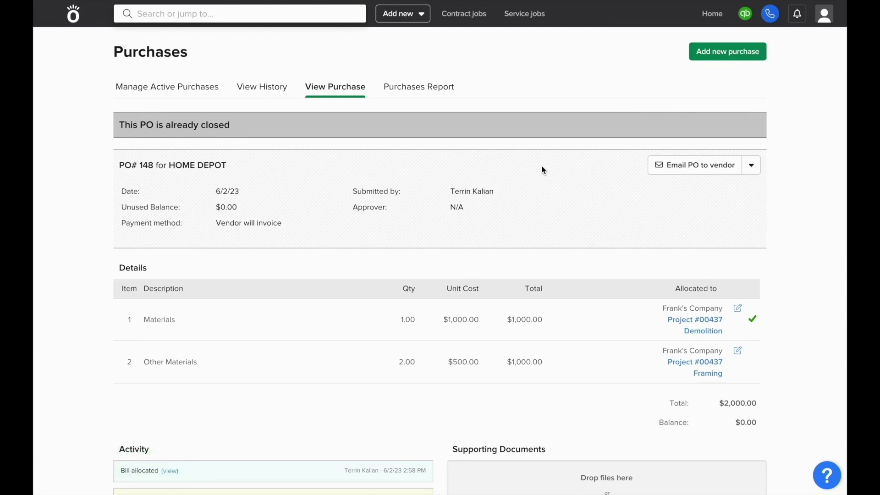
left_click(750, 165)
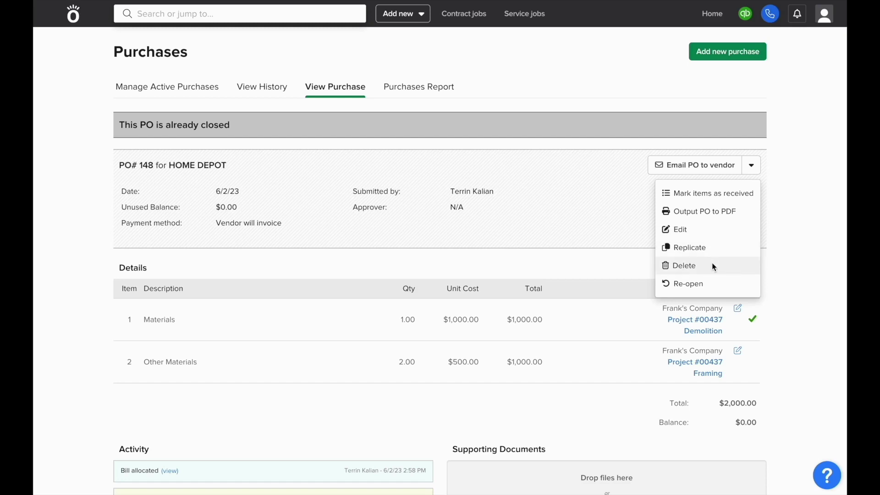
left_click(608, 247)
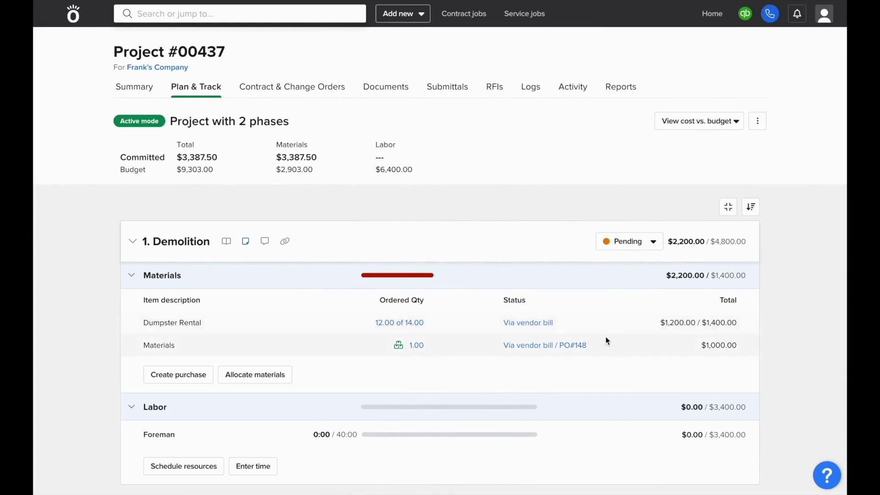
Scroll through Project #00437's phases to find PO#148 under Demolition materials
scroll(504, 274, "down", 1)
scroll(505, 273, "down", 3)
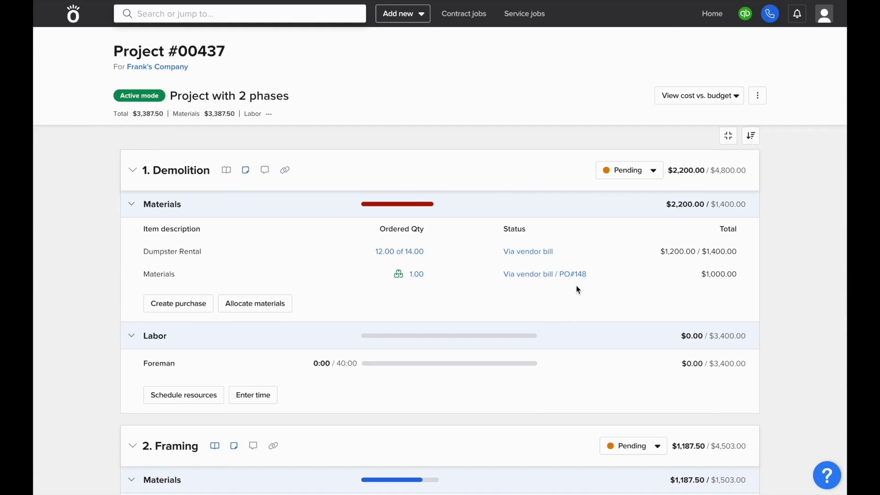
scroll(576, 293, "down", 5)
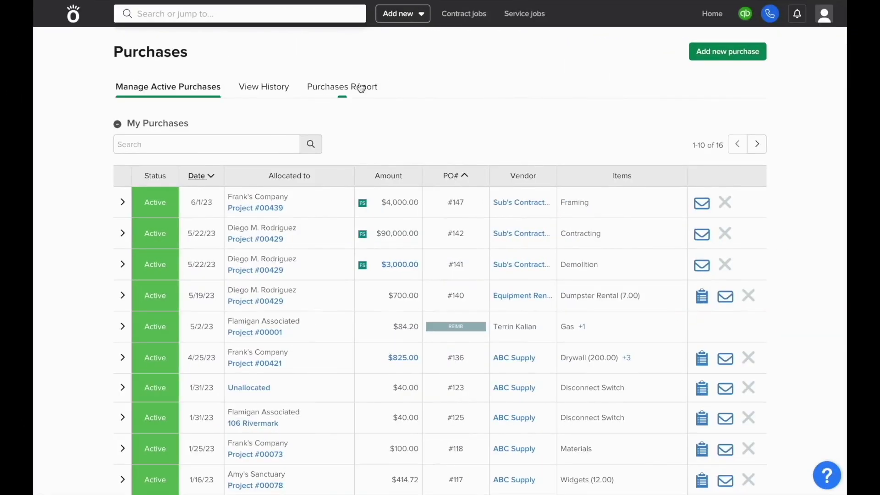
Start a new Expense (cash/debit) purchase with Home Depot as vendor
left_click(707, 53)
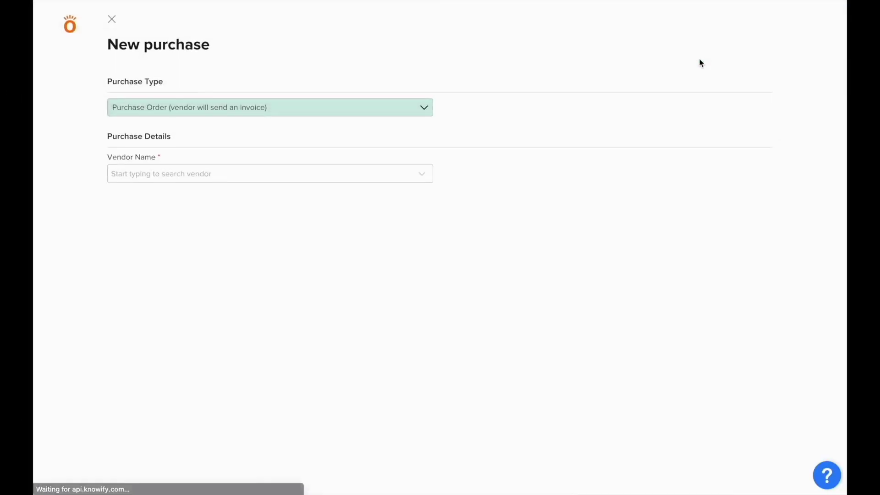
left_click(336, 114)
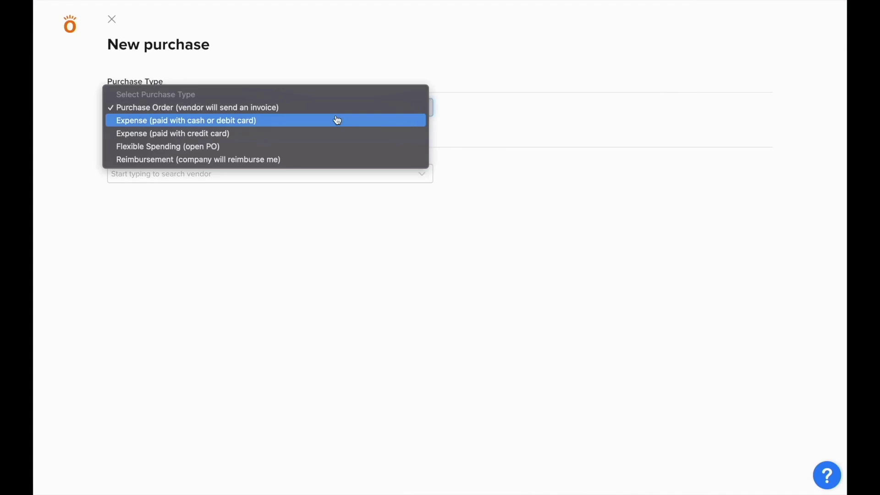
left_click(337, 120)
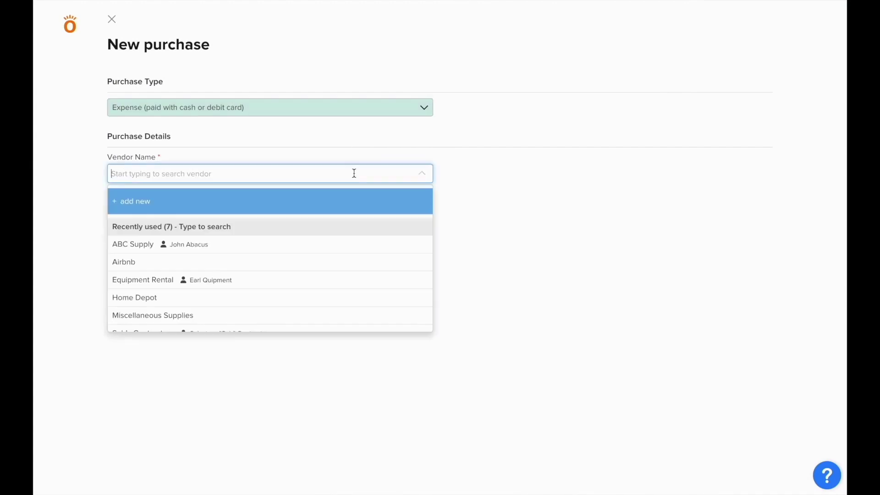
left_click(275, 231)
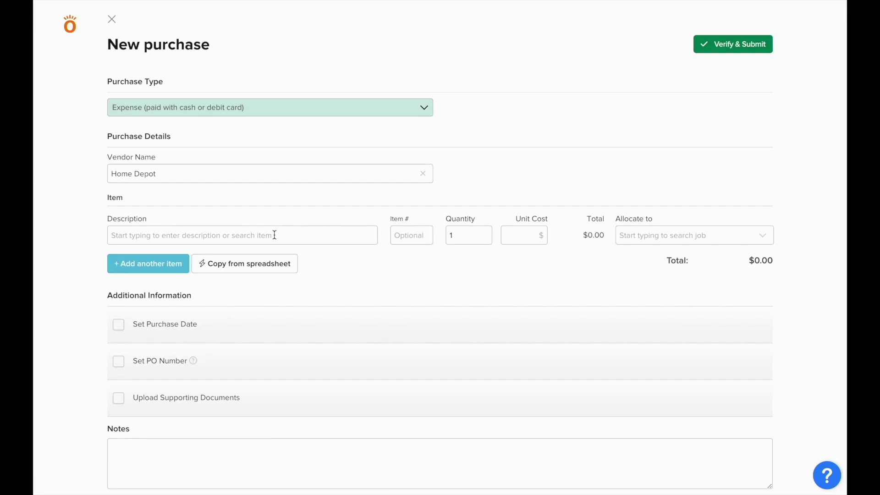
Add Misc. Materials, 12 at $12, allocated to Project #00434 Framing
left_click(274, 235)
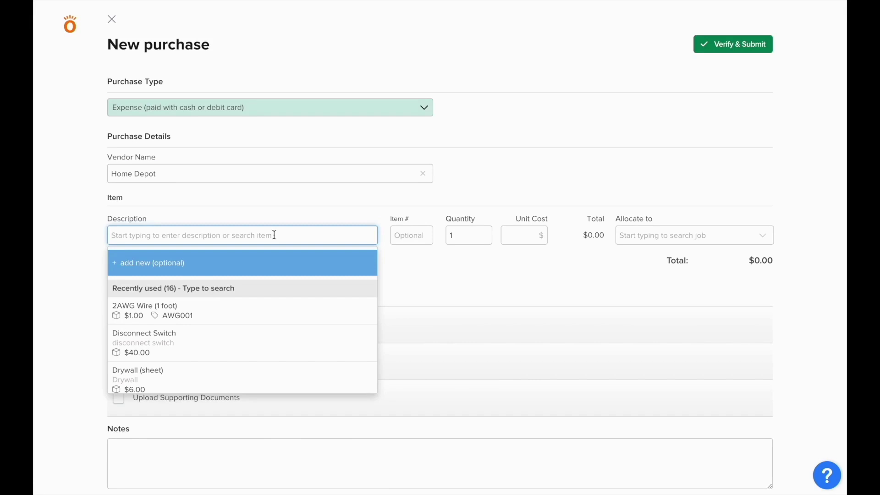
type("Misc. Ma")
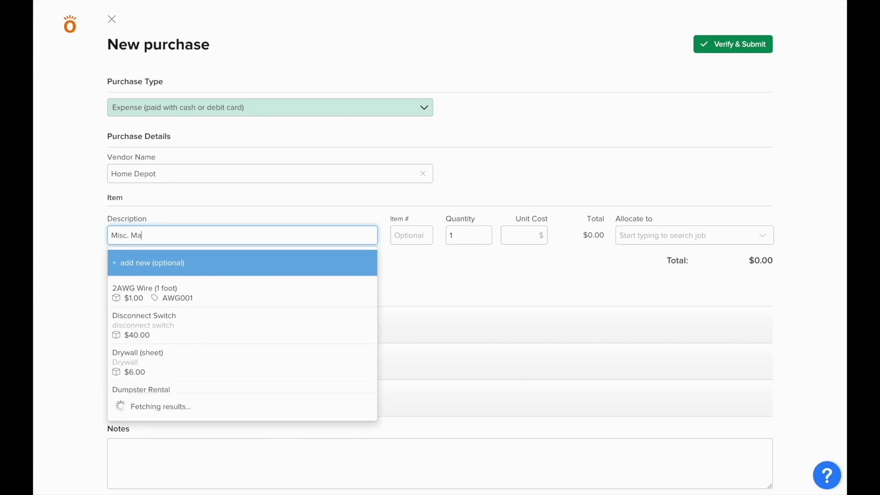
type("terials")
key("Tab")
key("Tab")
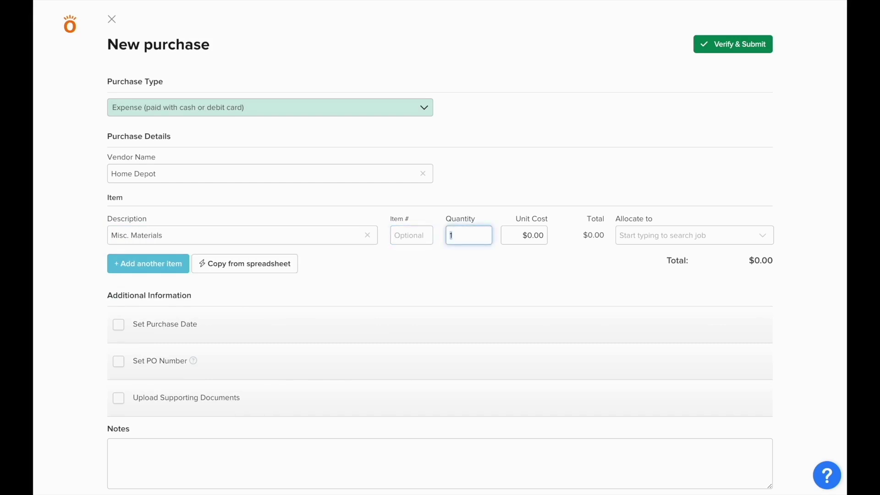
type("12")
key("Tab")
type("12")
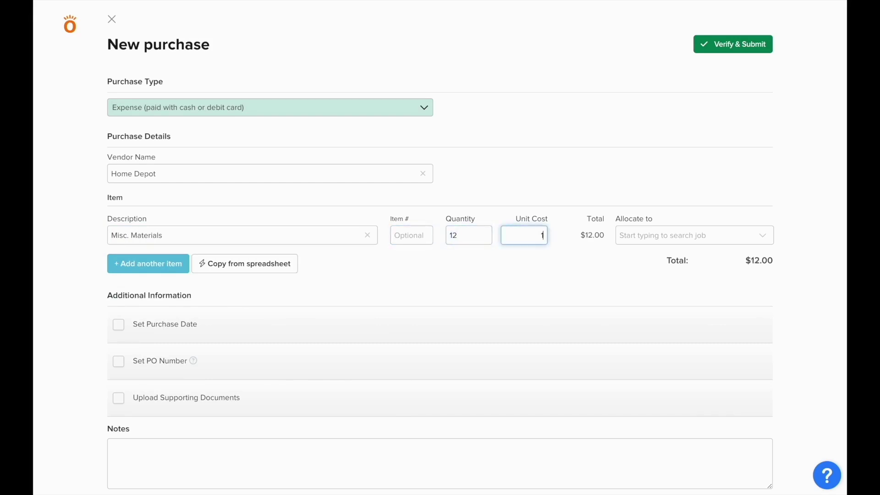
key("Tab")
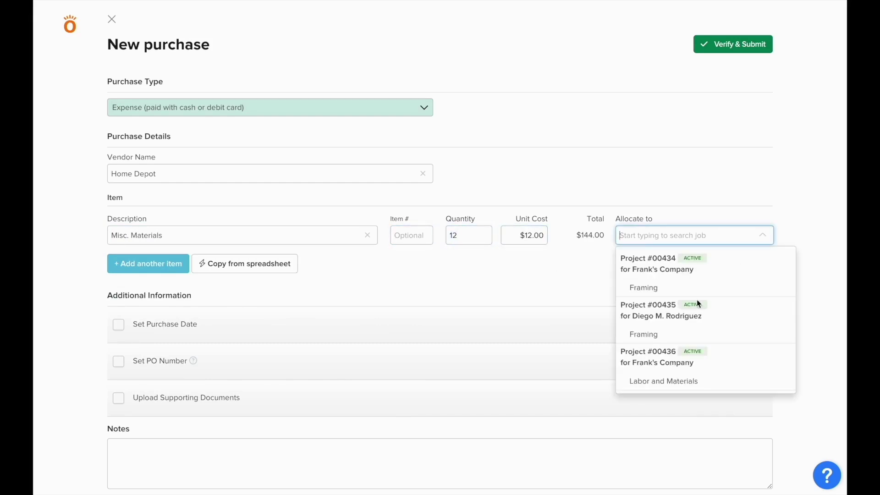
left_click(685, 288)
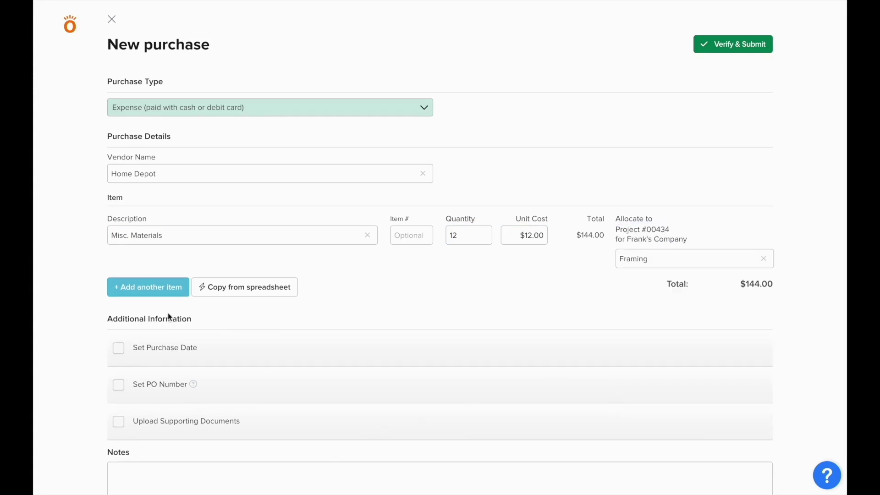
Submit the $144.00 expense and view it in QuickBooks
left_click(758, 55)
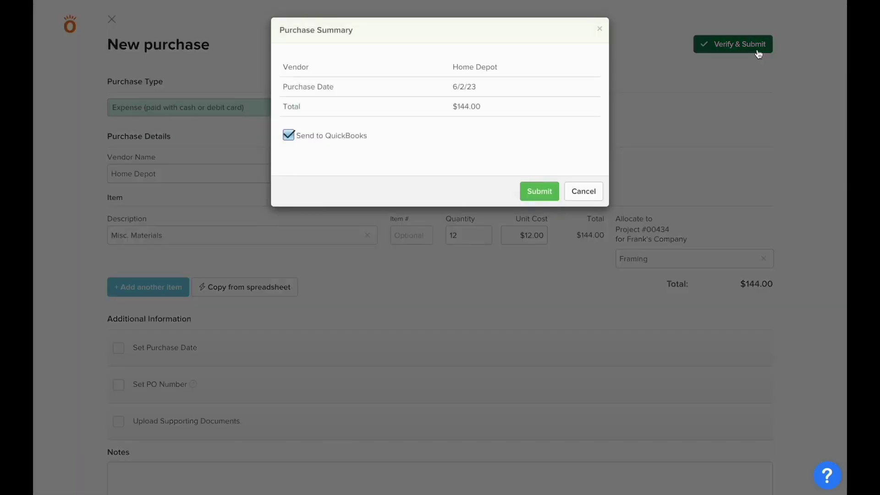
left_click(543, 198)
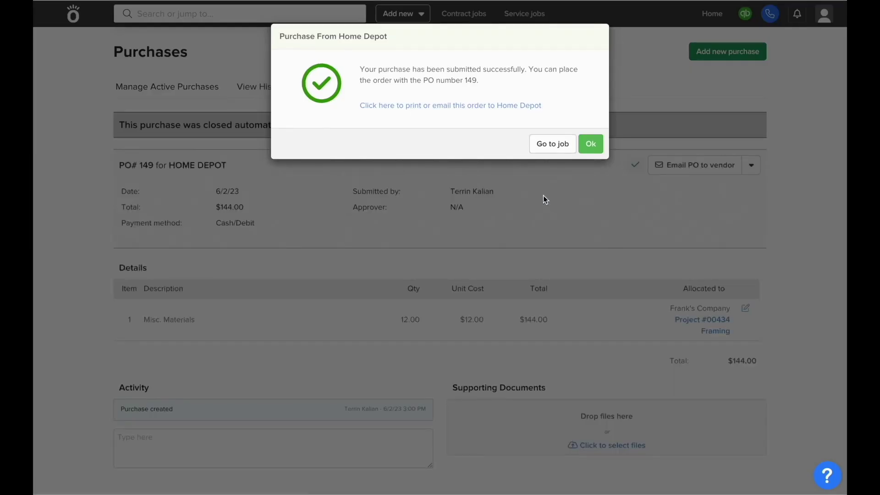
left_click(589, 144)
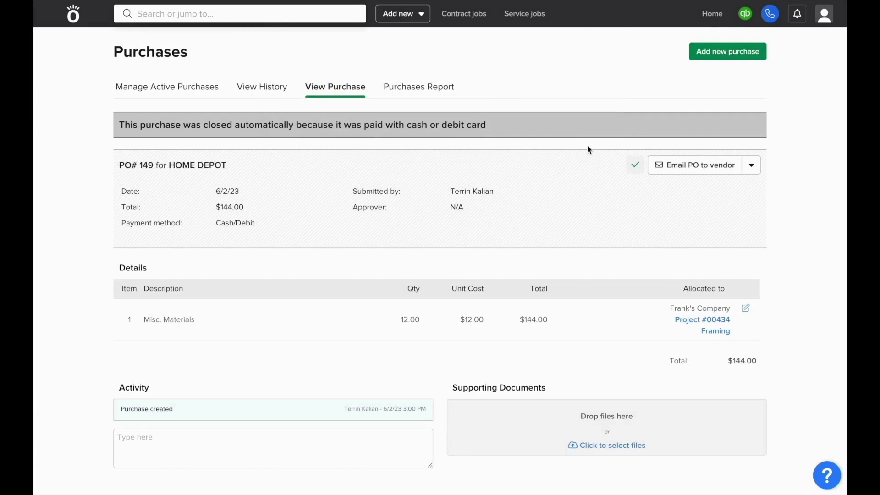
left_click(635, 165)
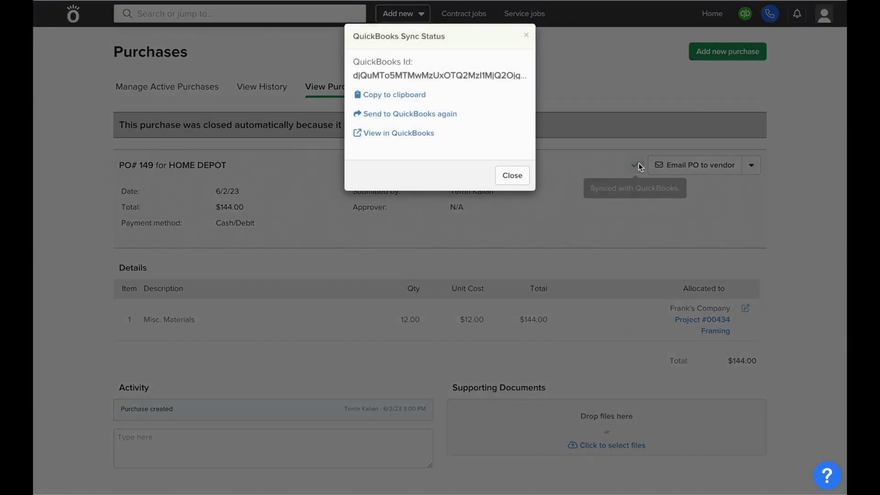
left_click(384, 140)
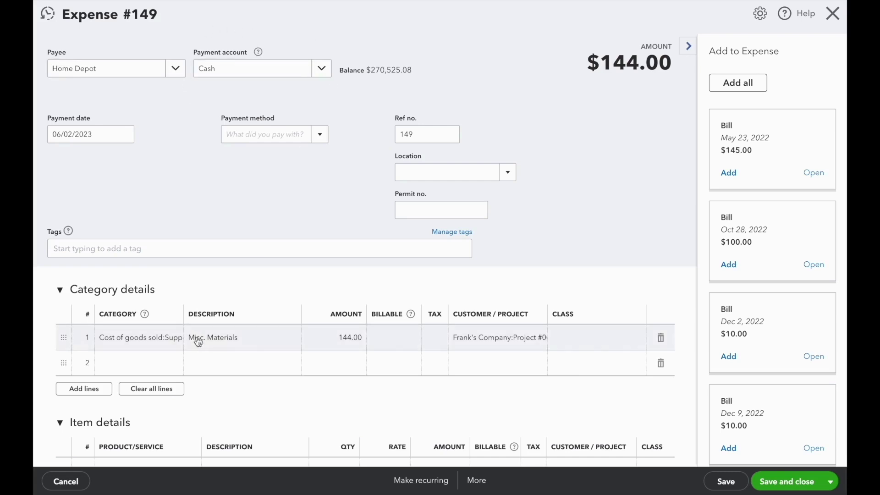
Inspect the $144 Home Depot Misc. Materials category line on QuickBooks Expense #149
left_click(168, 345)
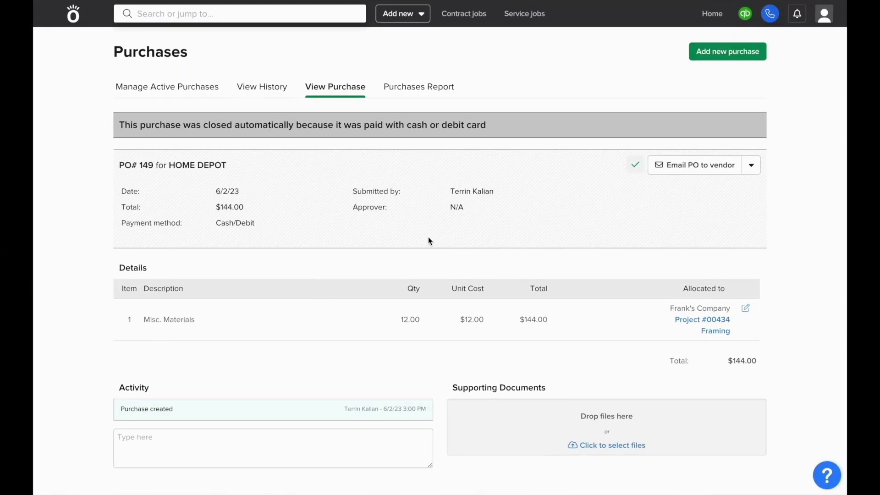
Look up Home Depot's default expense and payment accounts in Accountant Expenses Defaults
left_click(744, 13)
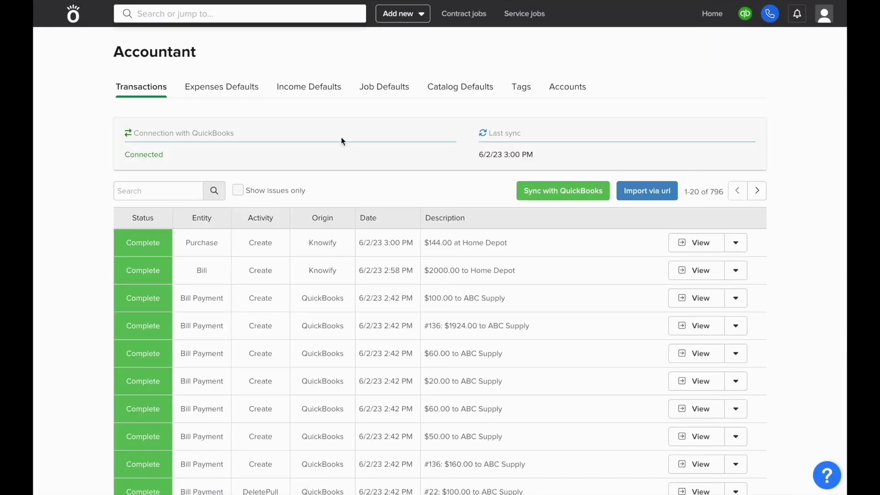
left_click(231, 93)
left_click(198, 187)
type("h")
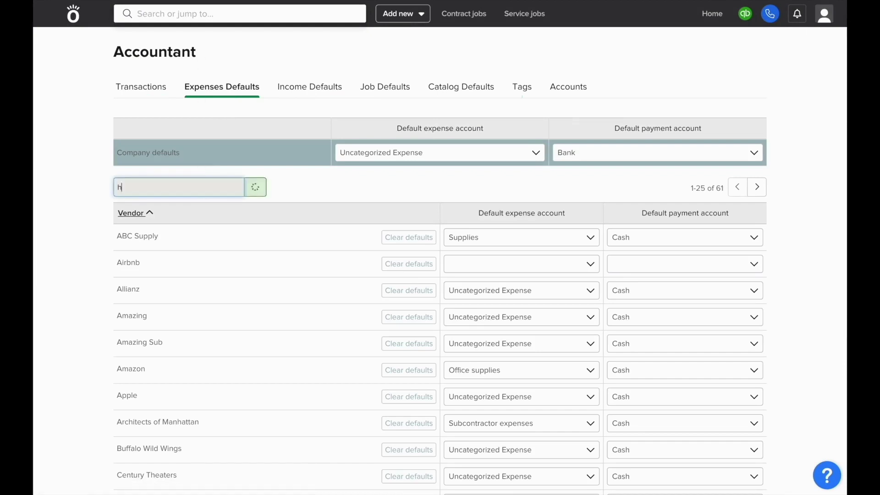
type("ome de")
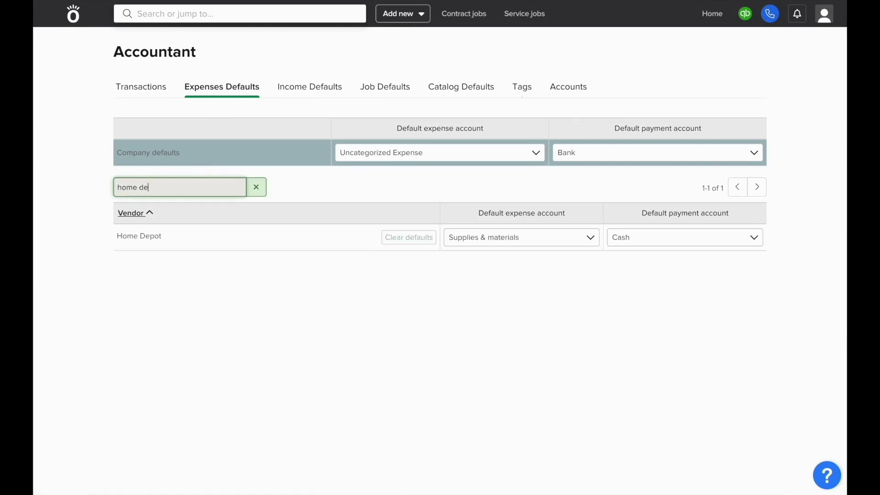
left_click(378, 272)
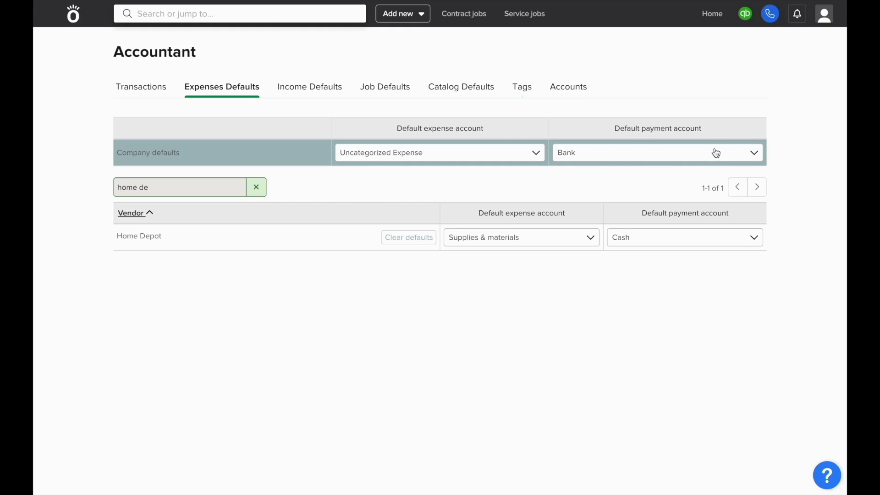
Clear the default expense and payment accounts for vendor Amazing
left_click(257, 188)
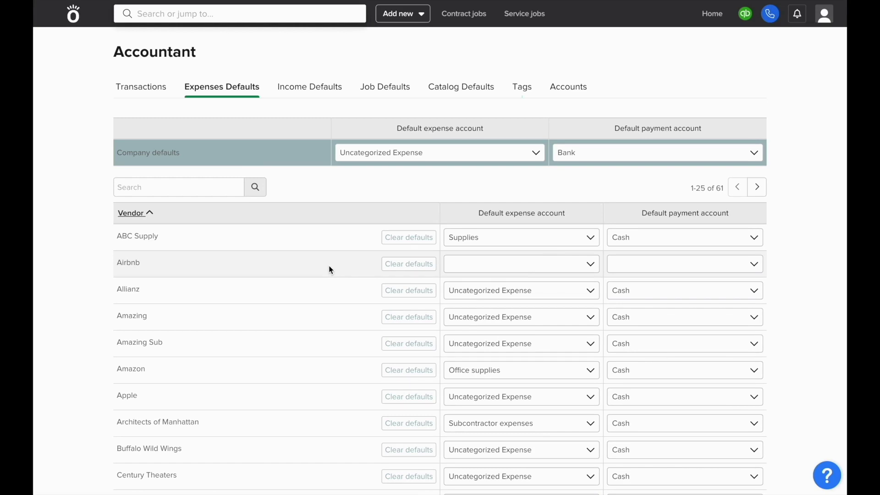
left_click(407, 321)
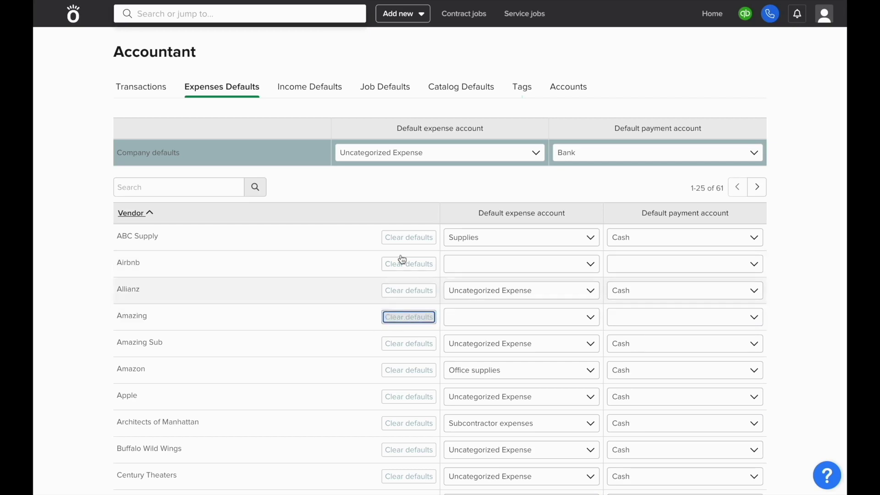
Start a new credit-card expense purchase with Amazing as the vendor
left_click(397, 21)
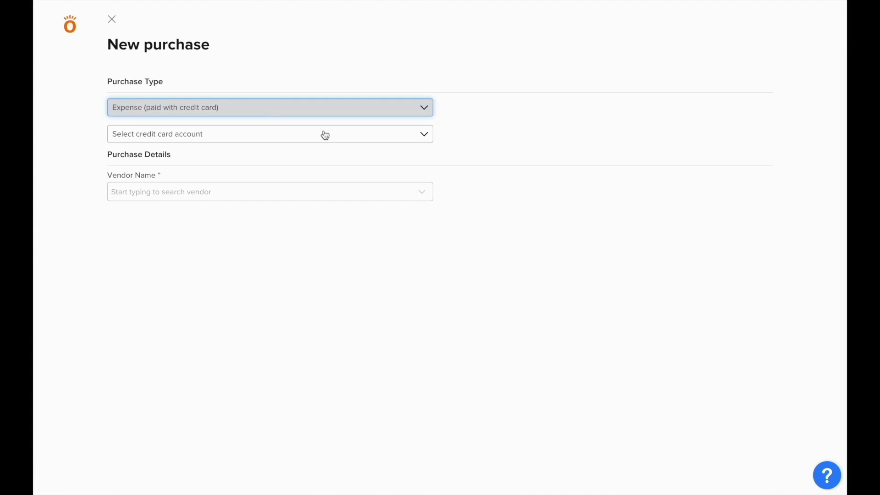
left_click(300, 139)
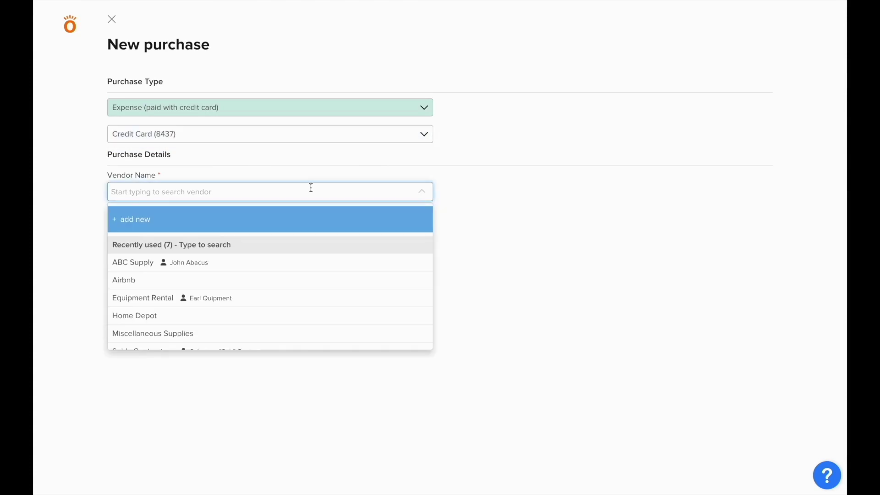
type("ama")
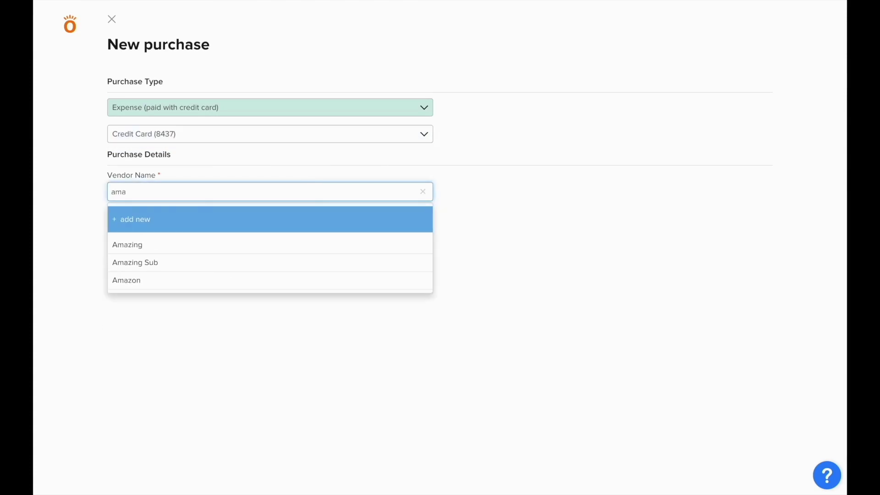
left_click(233, 246)
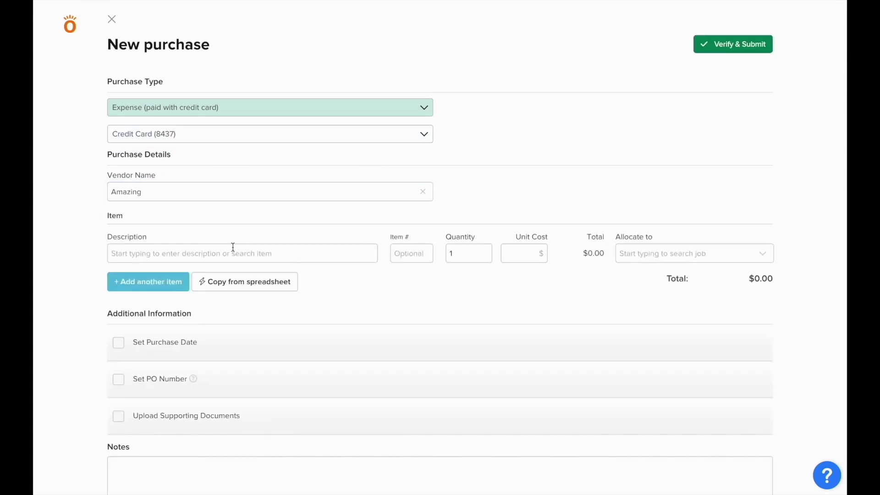
Add Misc Materials, quantity 15 at $12.50, allocated to Project #00435 Framing
left_click(233, 251)
type("Misc Materials")
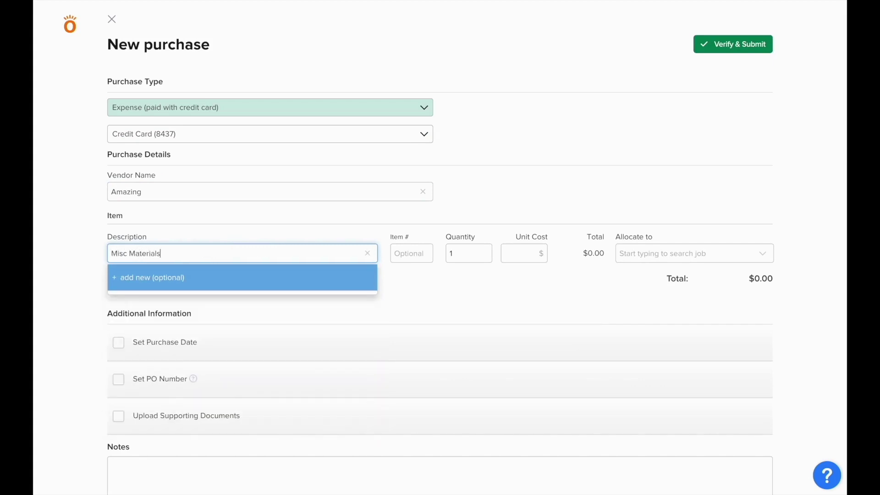
key("Tab")
key("Tab")
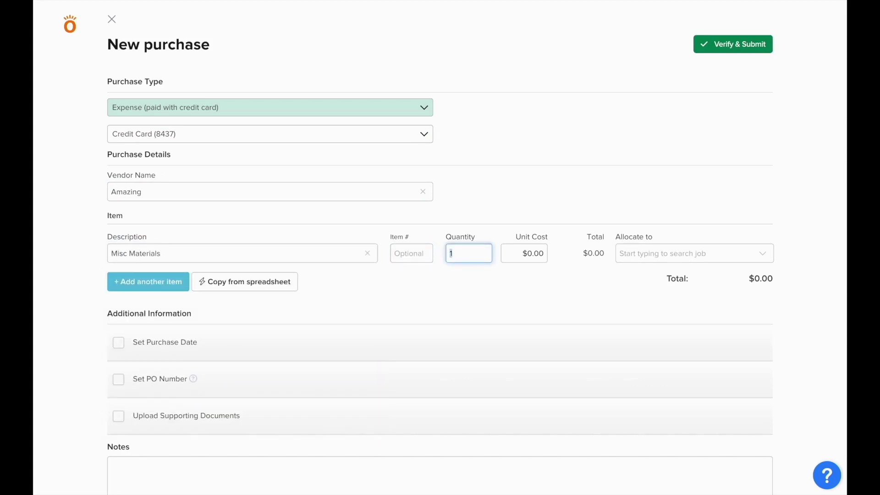
type("15")
key("Tab")
type("12.50")
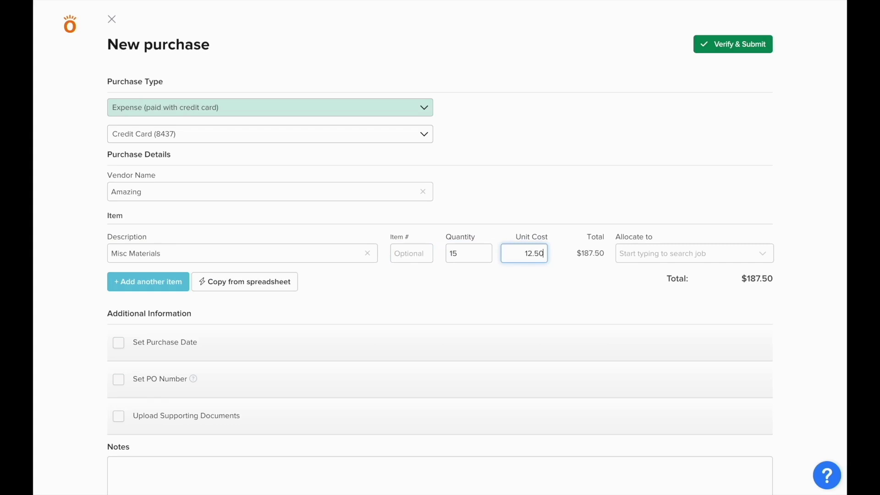
key("Tab")
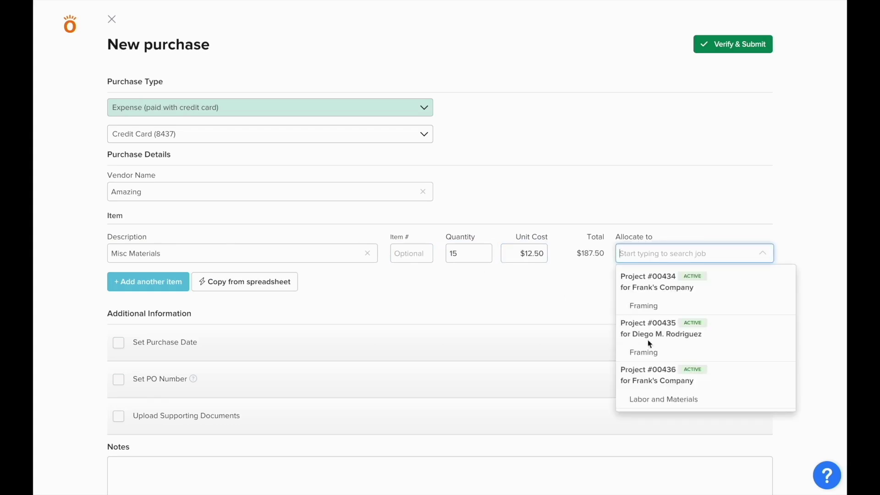
left_click(655, 354)
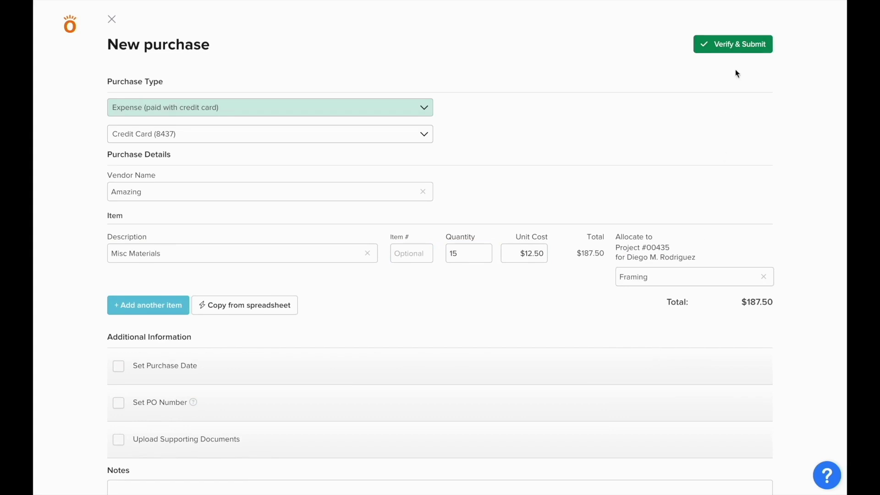
Submit the Amazing credit-card purchase as PO# 150 and view its QuickBooks sync status
left_click(735, 46)
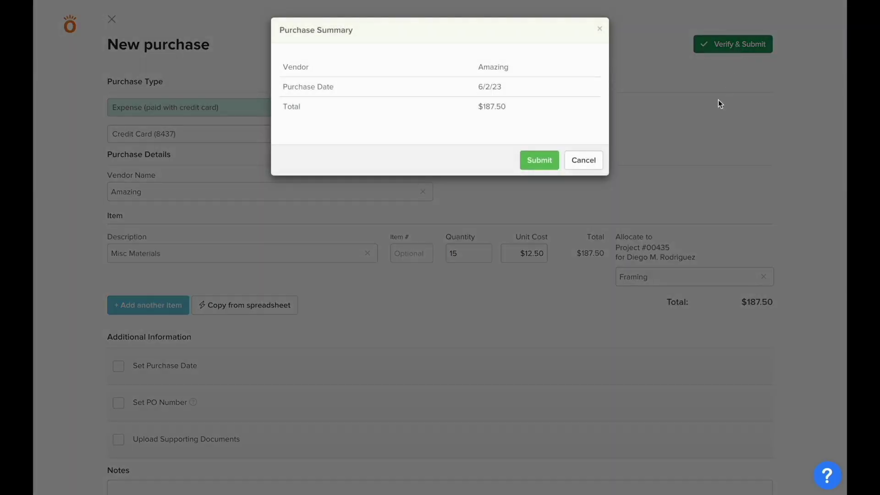
left_click(540, 160)
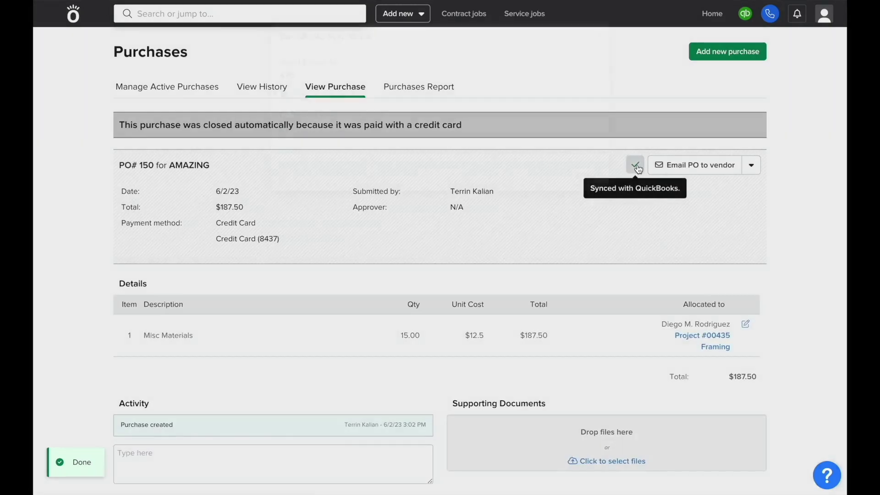
left_click(635, 166)
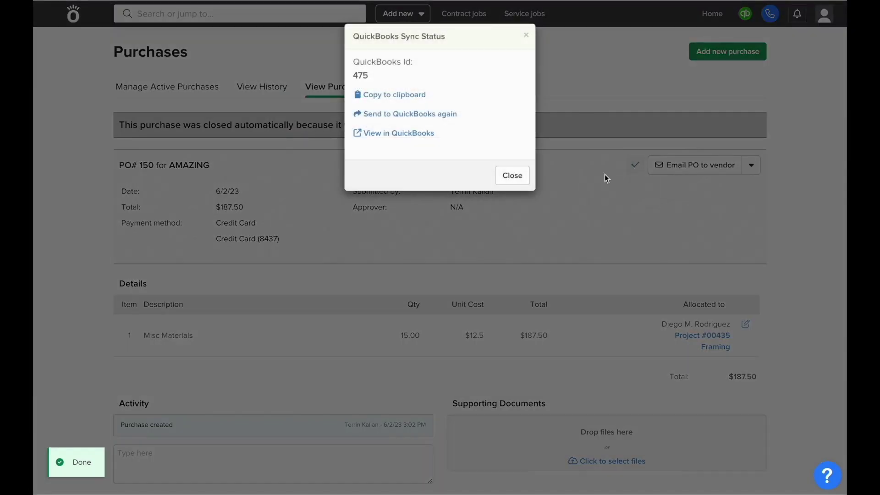
Review the synced $187.50 Amazing expense and its Misc Materials line in QuickBooks
left_click(425, 136)
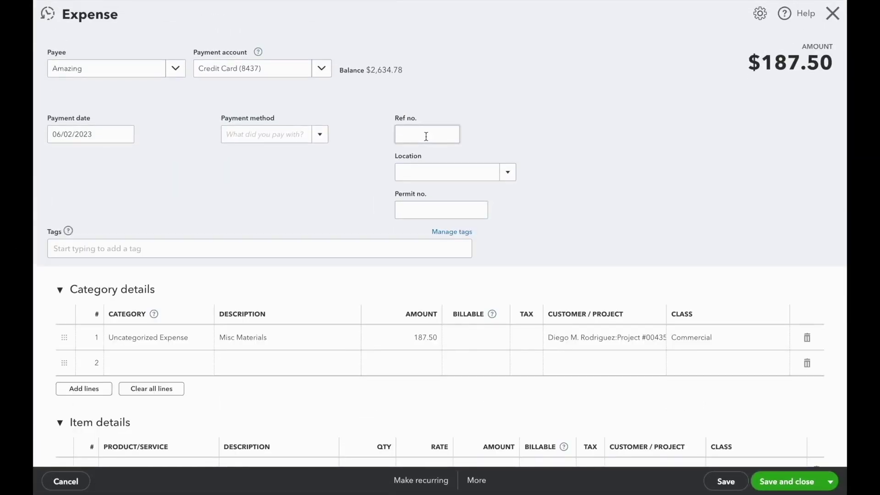
scroll(425, 137, "down", 2)
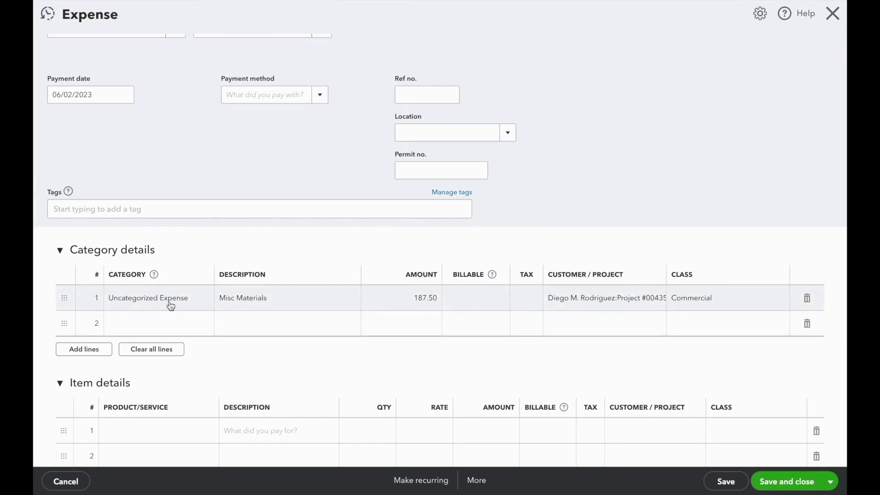
scroll(169, 305, "up", 2)
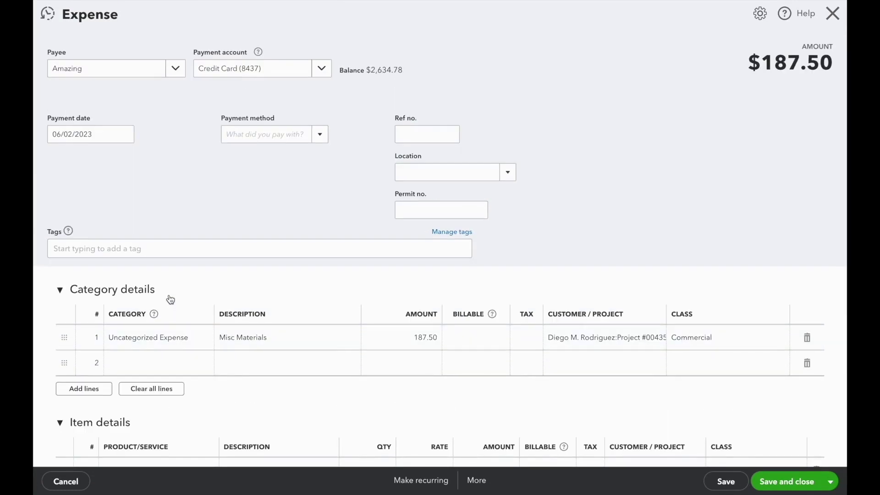
Start a new Flexible Spending open PO purchase with Home Depot as the vendor
left_click(825, 15)
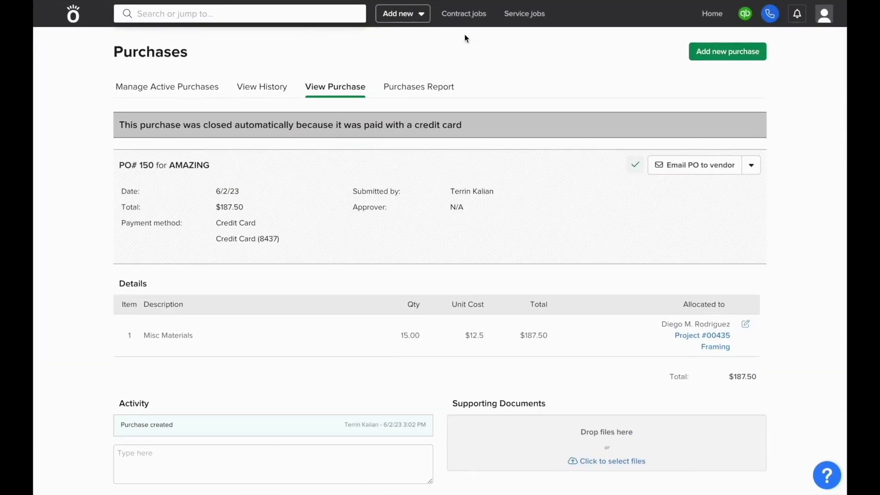
left_click(402, 14)
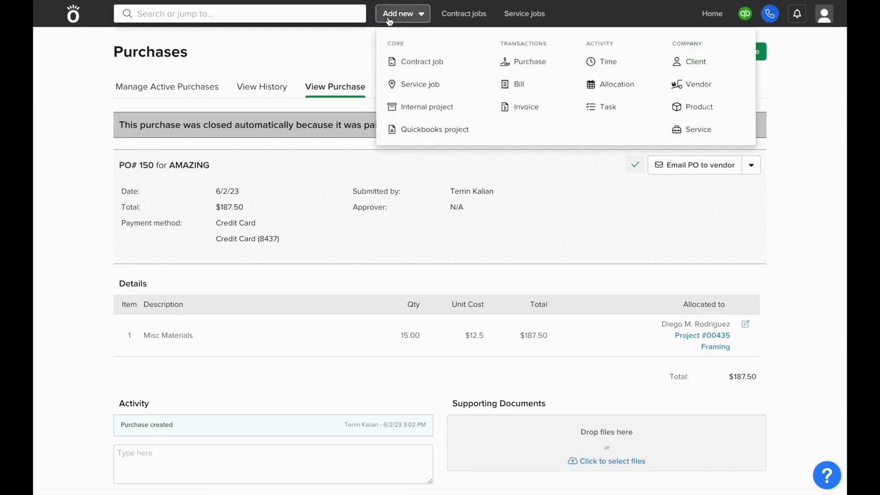
left_click(522, 69)
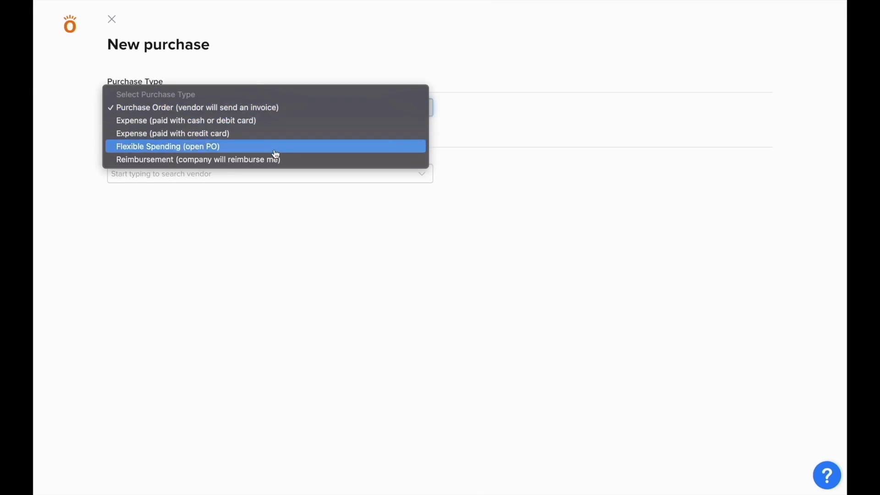
left_click(275, 155)
left_click(273, 176)
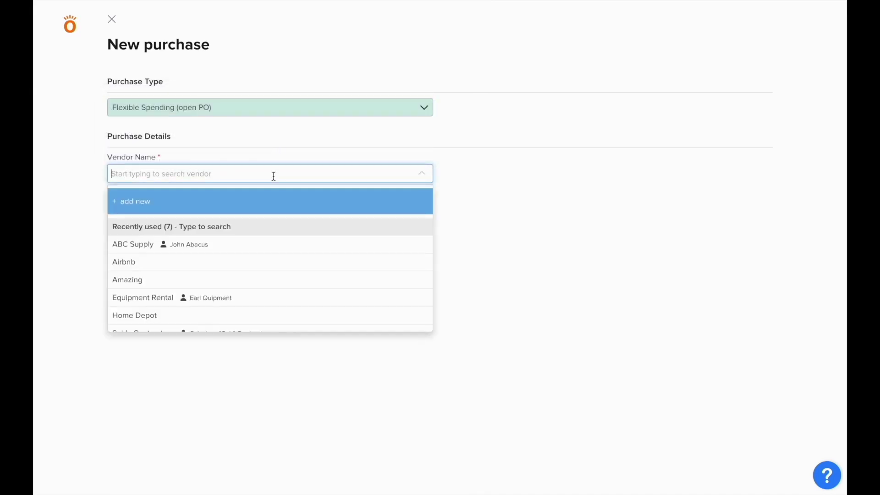
type("Home")
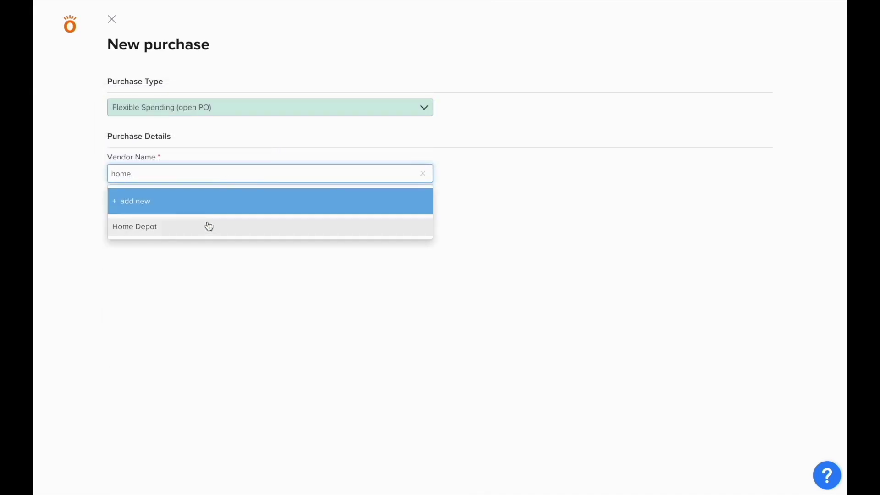
left_click(207, 225)
Add a $5,000 Misc. Materials line allocated to Project #00438 Demolition
left_click(211, 234)
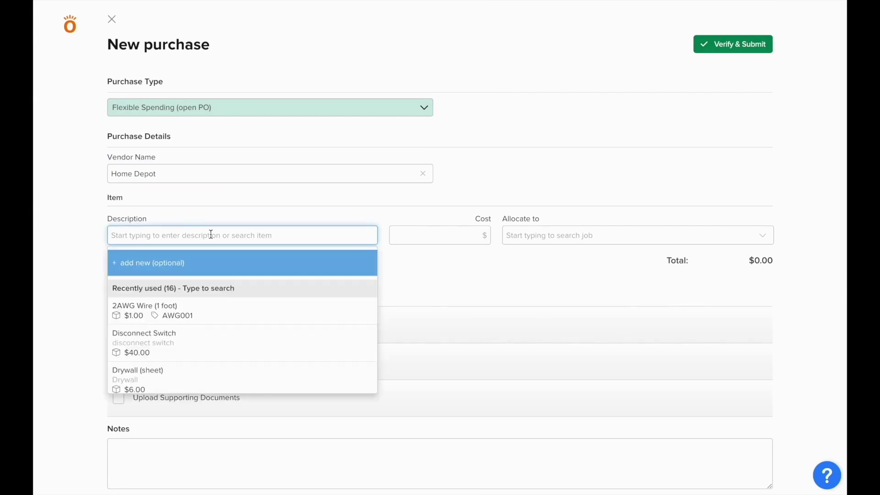
type("Misc. Materials")
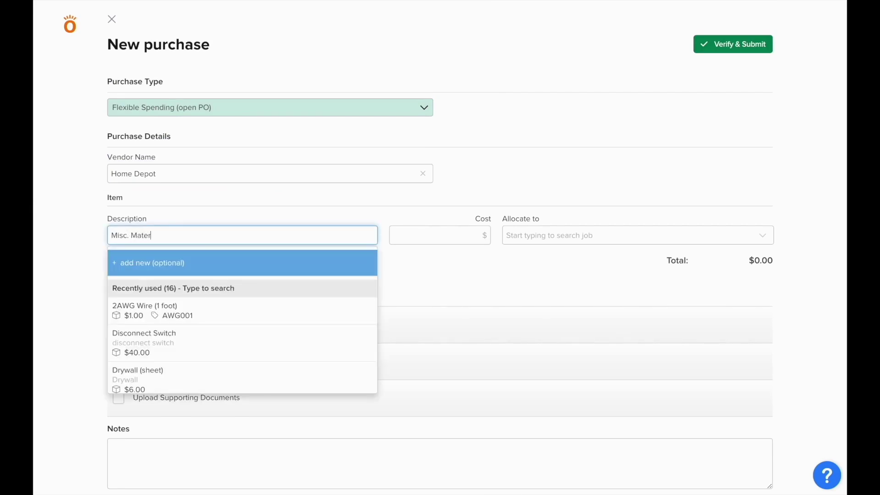
key("Tab")
key("BackSpace")
key("BackSpace")
key("BackSpace")
key("BackSpace")
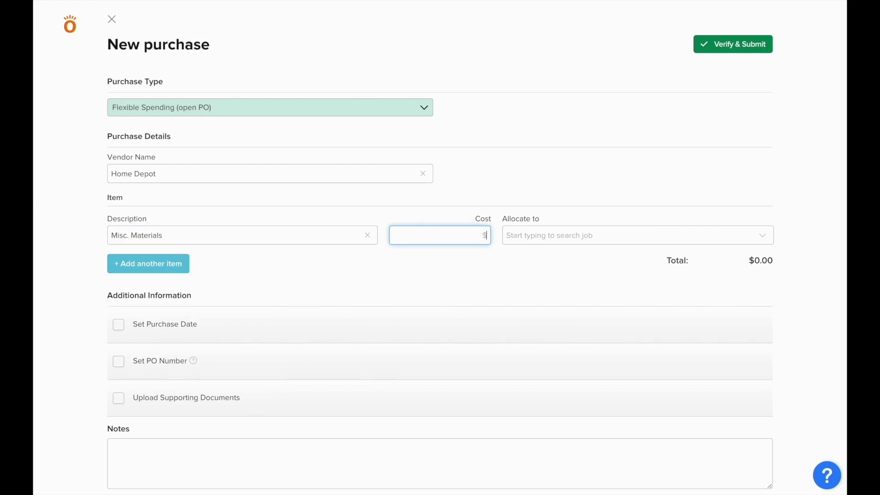
type("5000")
left_click(525, 242)
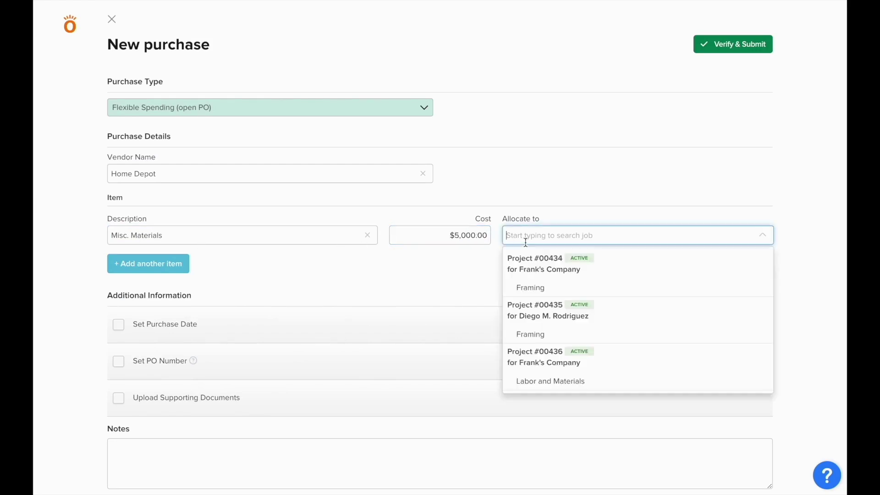
scroll(541, 302, "down", 3)
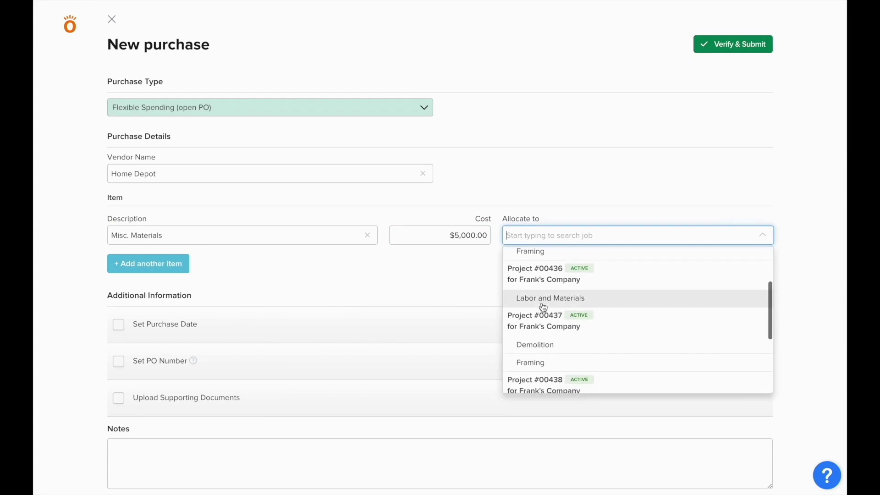
scroll(547, 362, "down", 1)
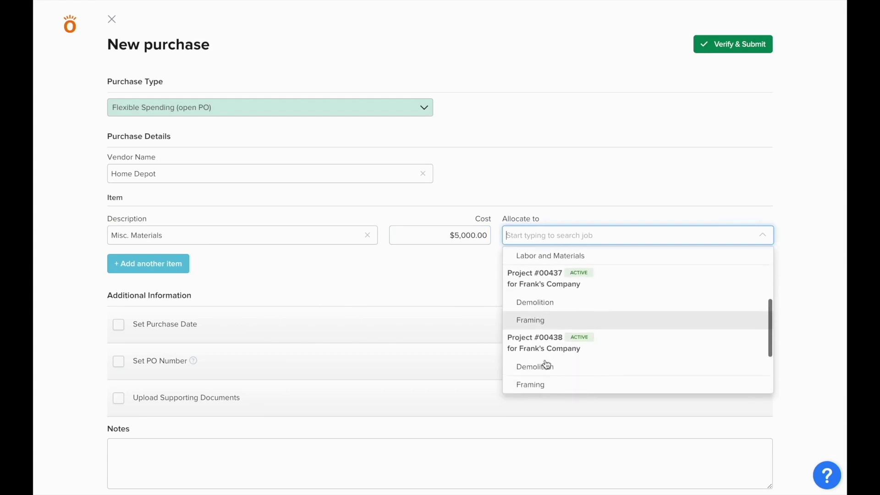
left_click(546, 364)
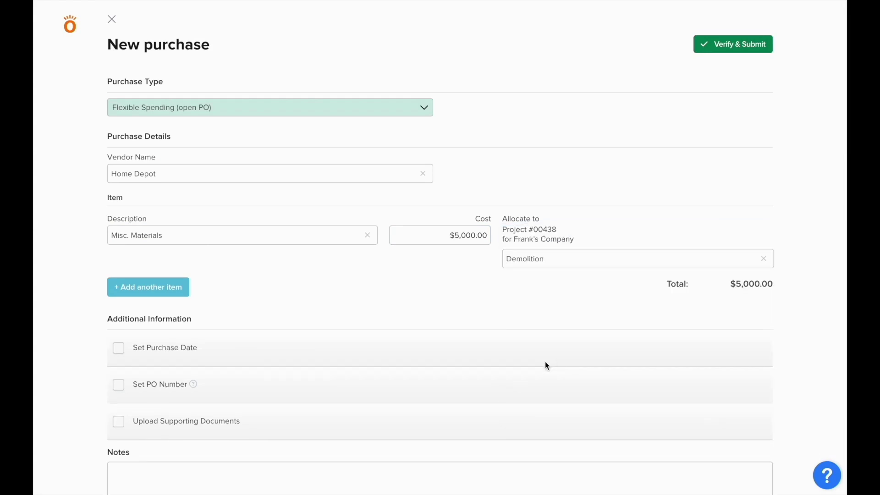
Submit the flexible-spending purchase, creating open PO 151
left_click(738, 44)
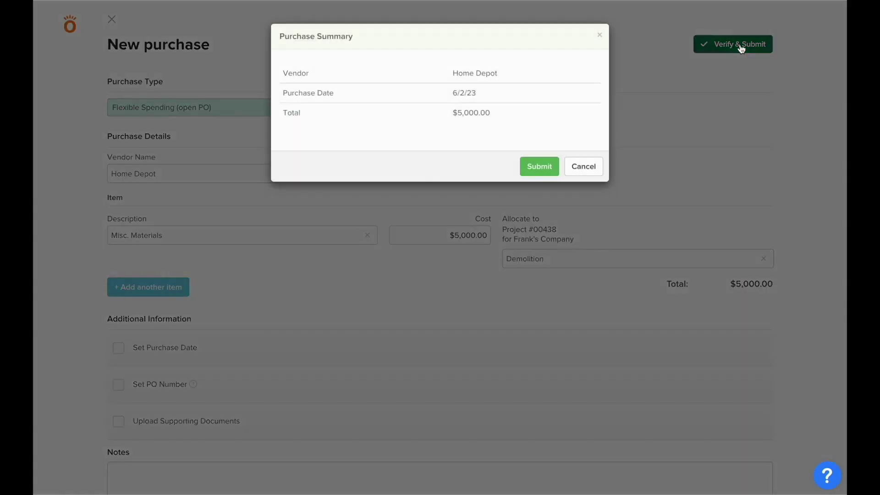
left_click(543, 167)
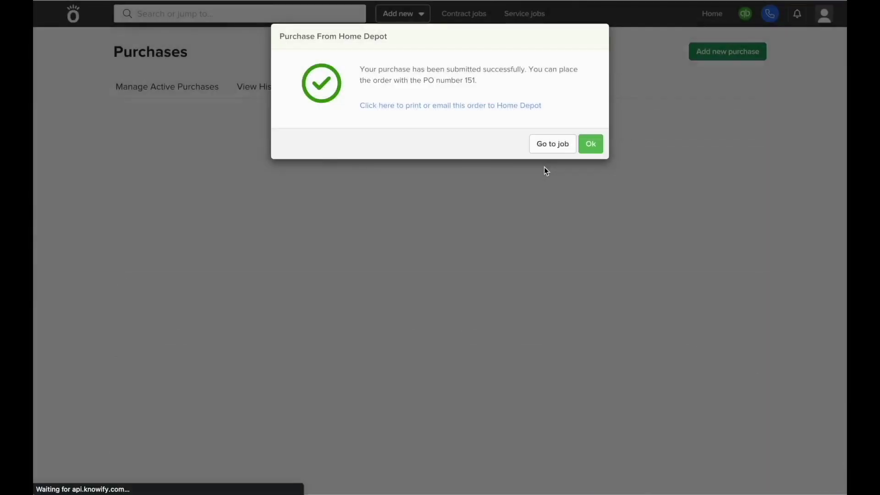
left_click(590, 143)
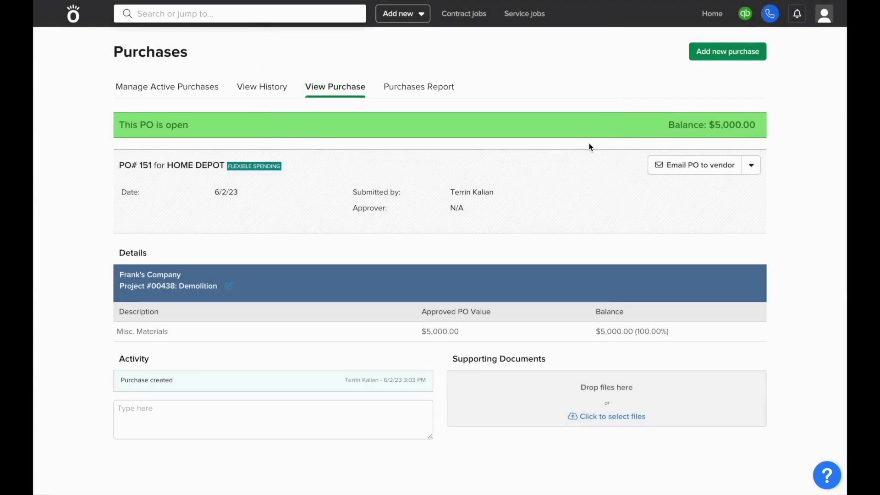
Create and submit a $2,000 bill against PO 151
left_click(751, 165)
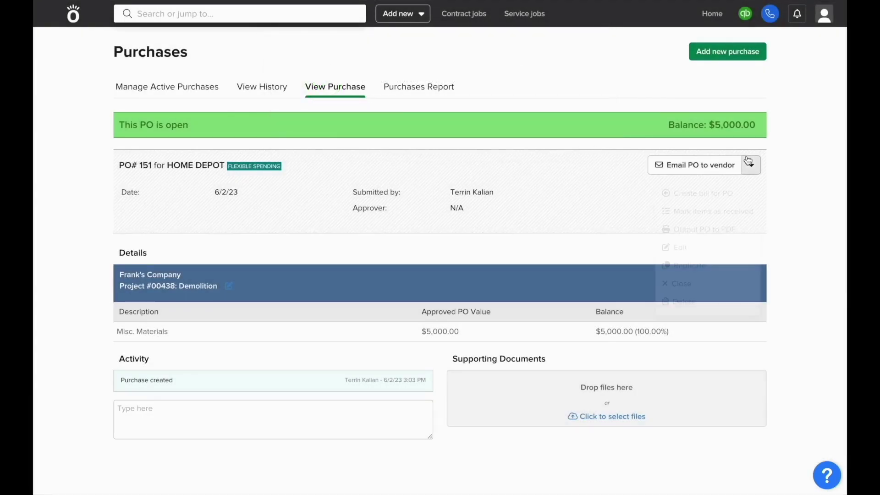
left_click(745, 196)
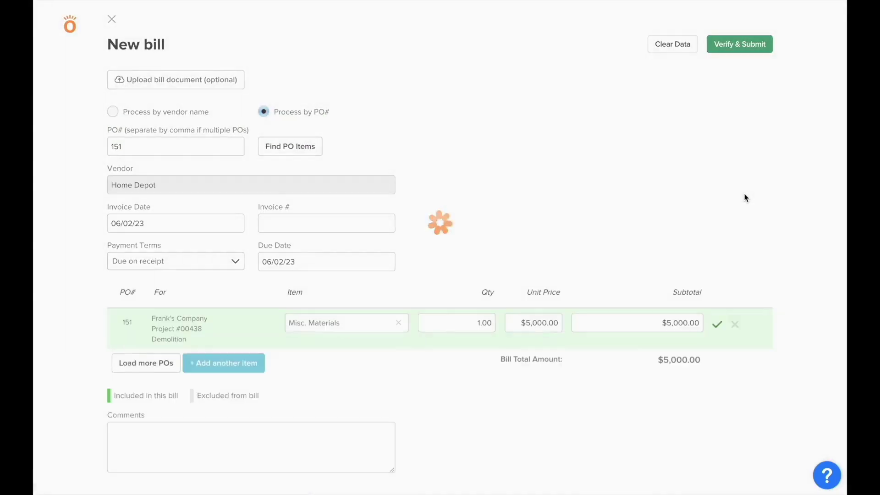
left_click(541, 322)
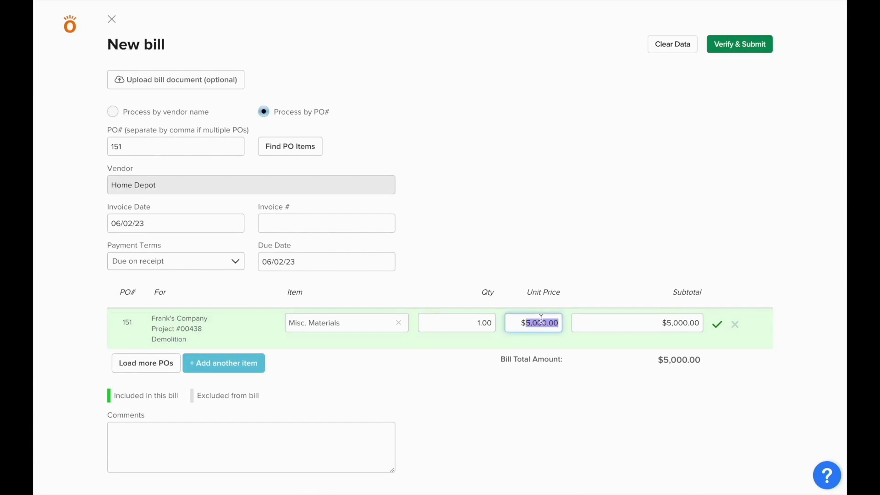
type("2000")
left_click(532, 285)
left_click(745, 48)
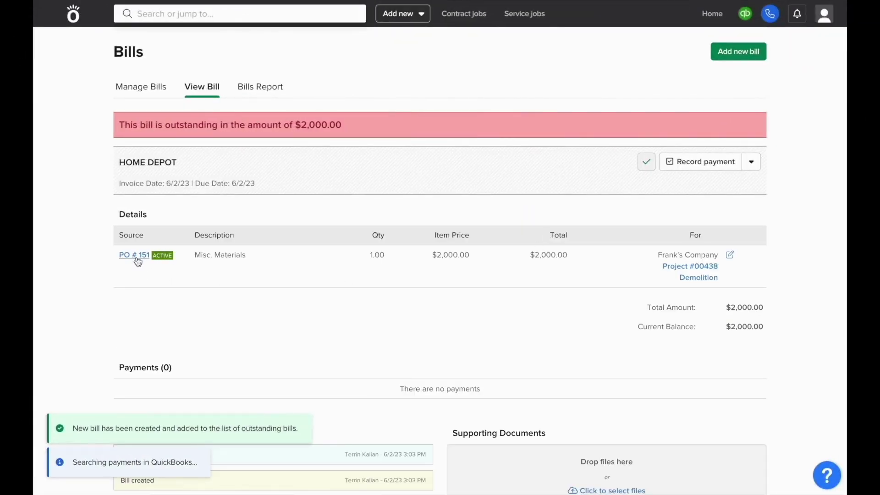
Bill the remaining $3,000 on PO 151, closing it, and pay that bill in full
left_click(134, 255)
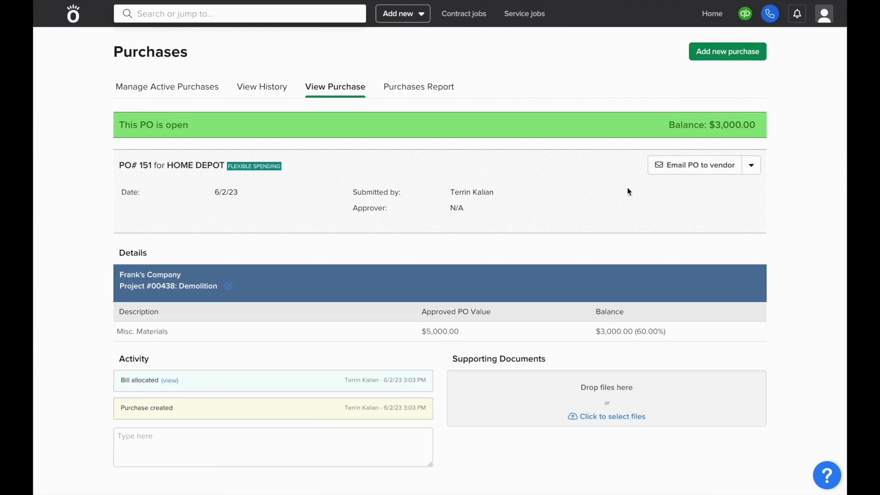
left_click(757, 169)
left_click(735, 198)
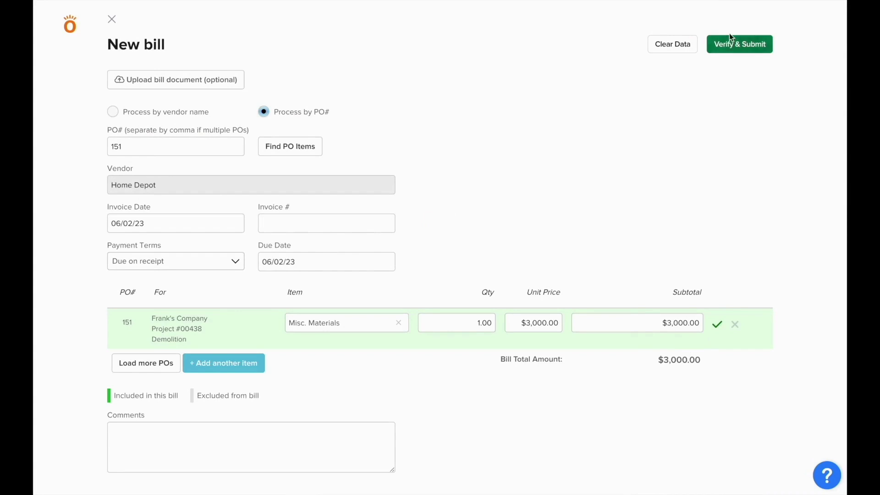
left_click(731, 46)
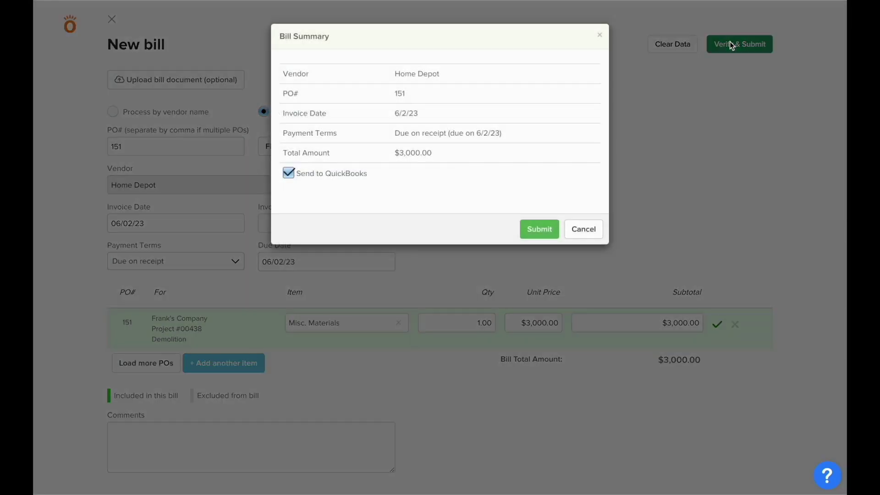
left_click(533, 226)
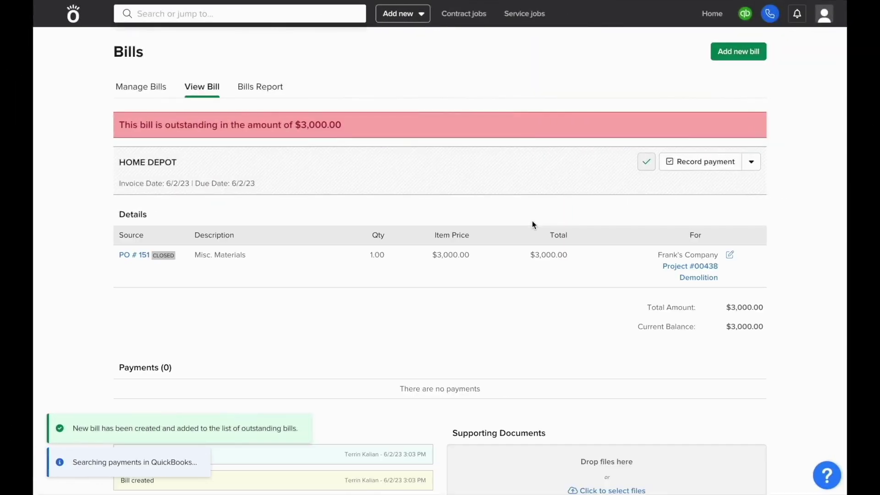
left_click(692, 159)
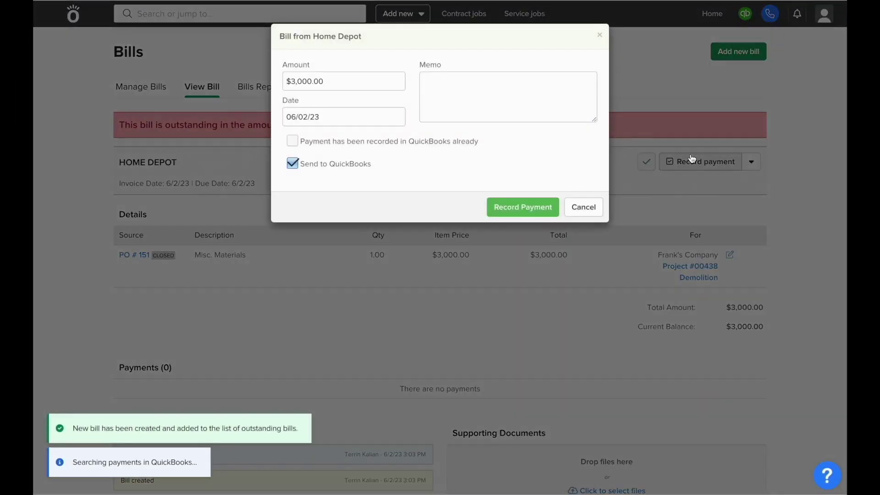
left_click(548, 211)
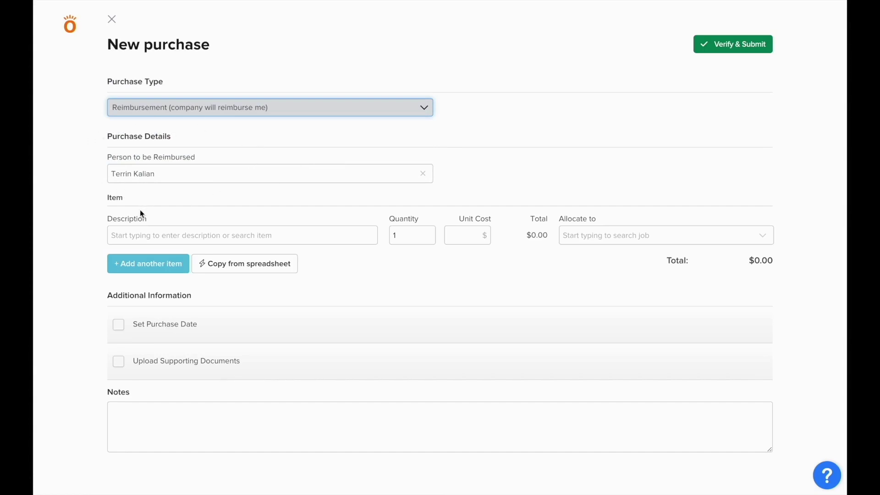
Submit a Gas reimbursement of $54.76 allocated to Project #00434 Framing
left_click(147, 234)
type("Gas")
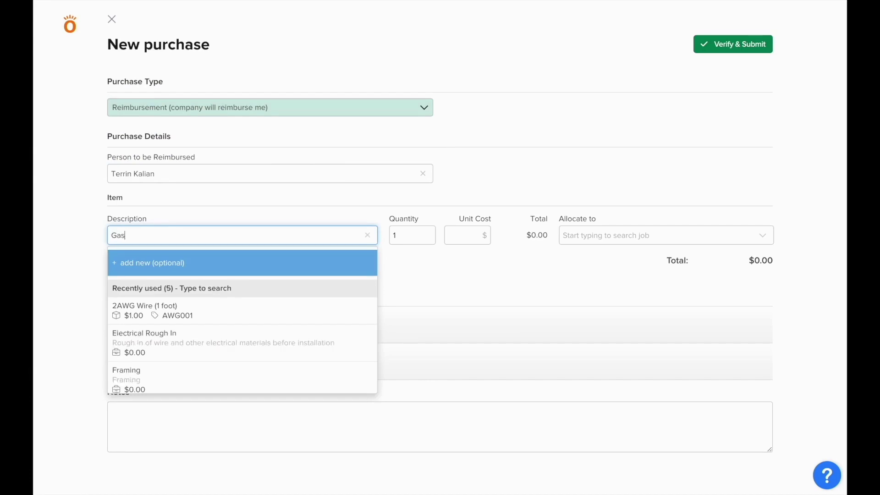
key("Tab")
key("Tab")
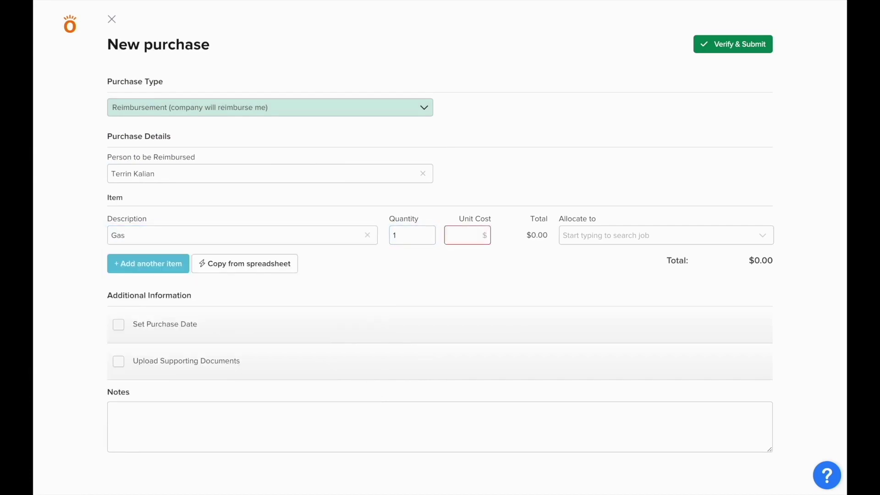
type("54.76")
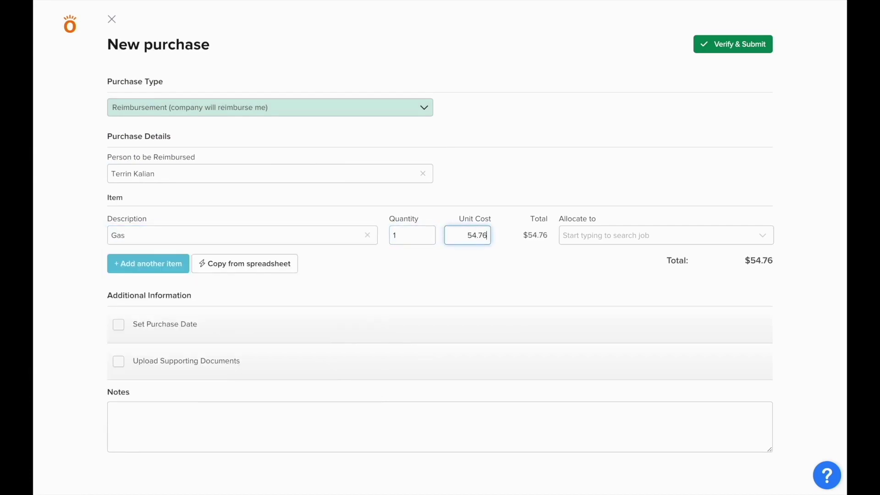
left_click(567, 236)
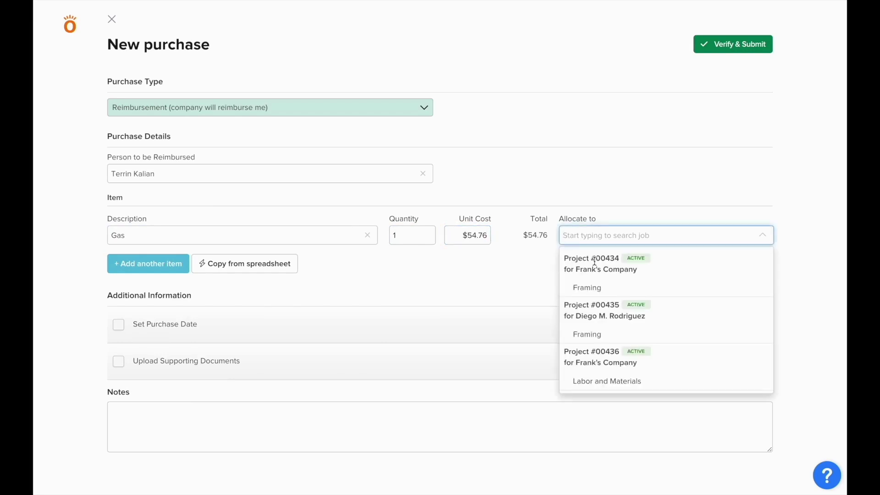
left_click(601, 287)
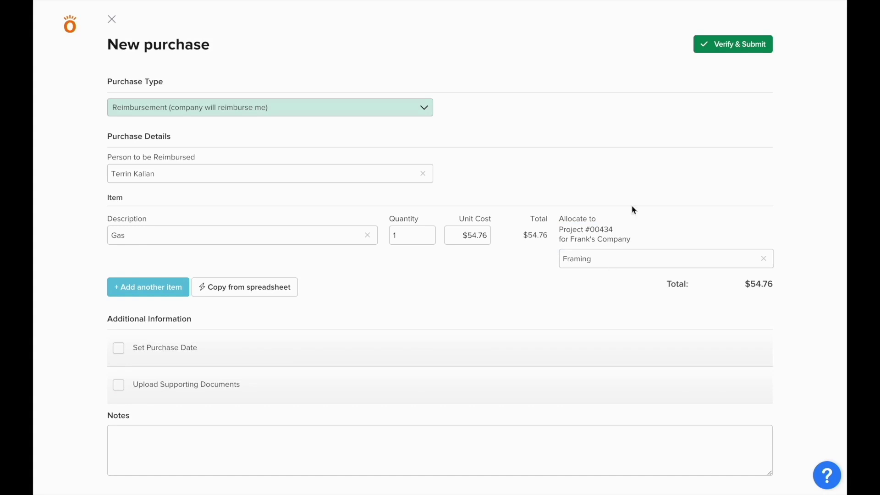
left_click(726, 45)
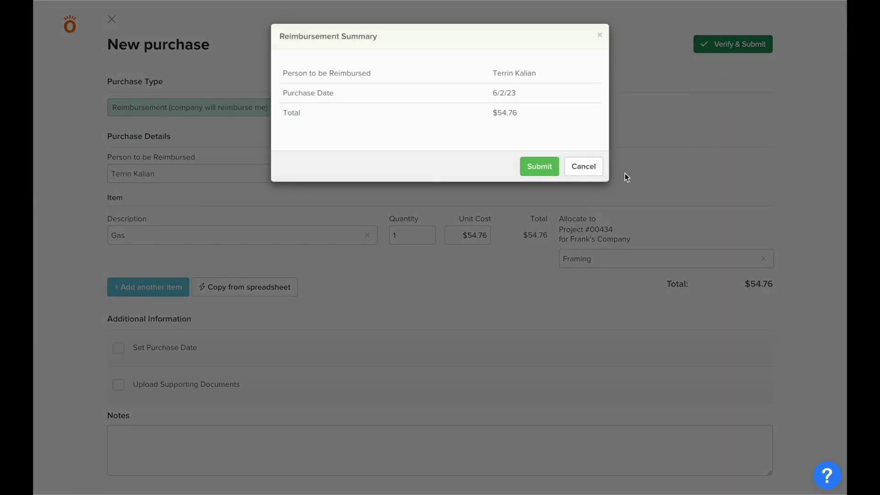
left_click(547, 171)
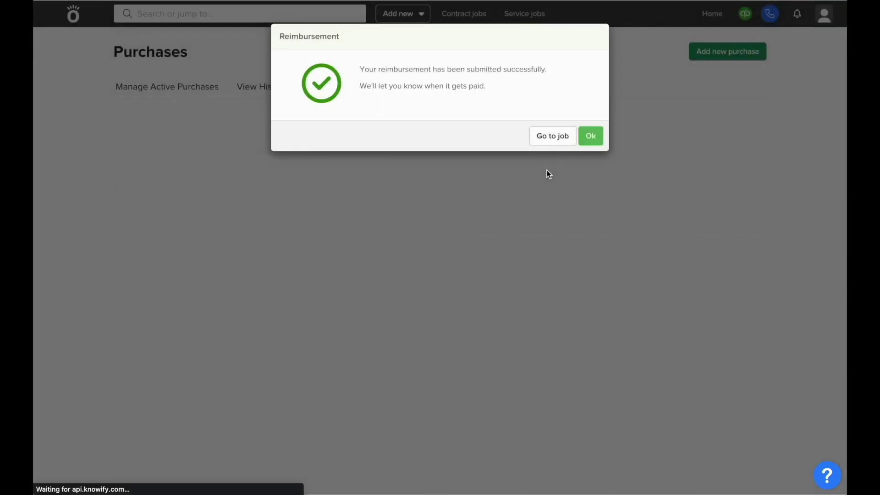
Record the full $54.76 payment on the Gas reimbursement bill and return to the reimbursement
left_click(591, 136)
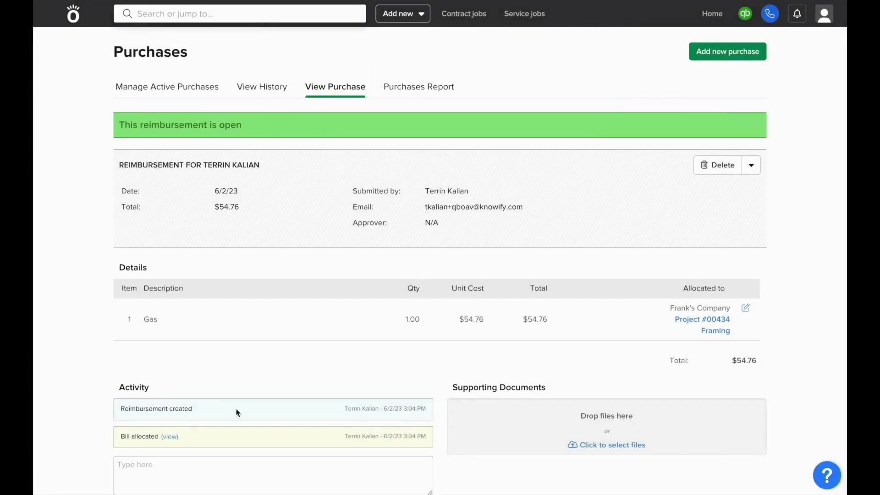
left_click(170, 437)
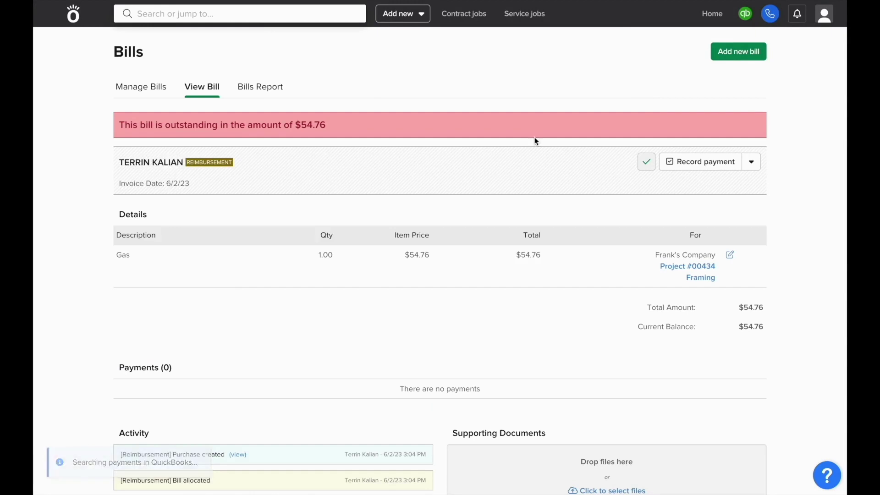
left_click(701, 163)
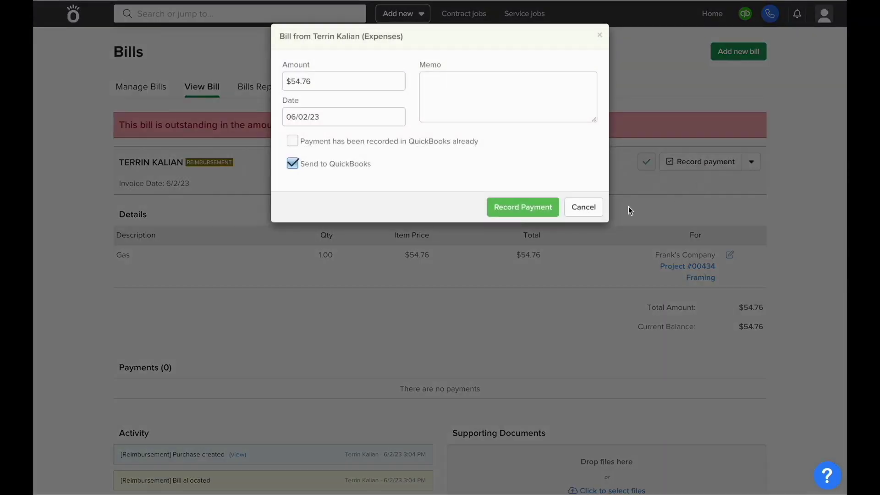
left_click(512, 208)
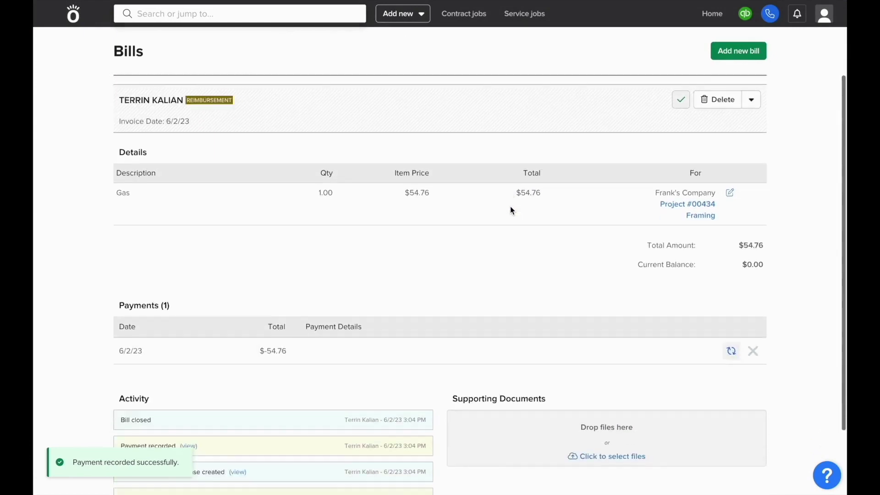
scroll(509, 207, "down", 2)
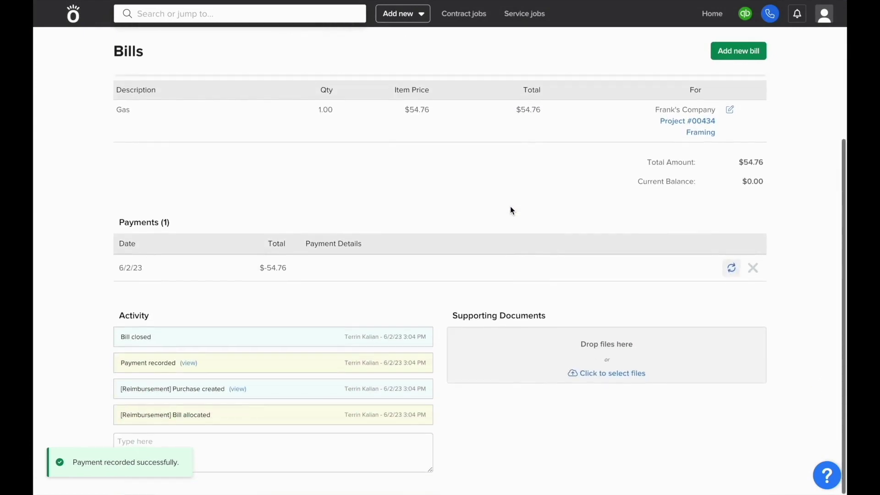
left_click(237, 389)
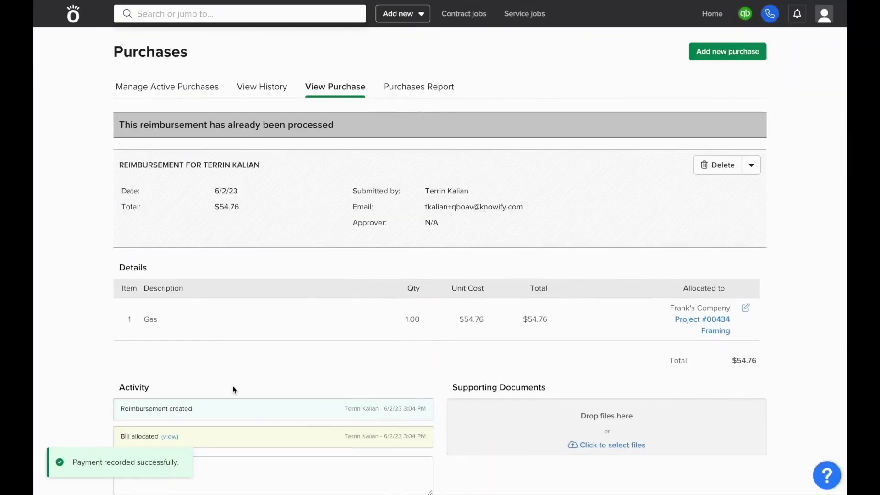